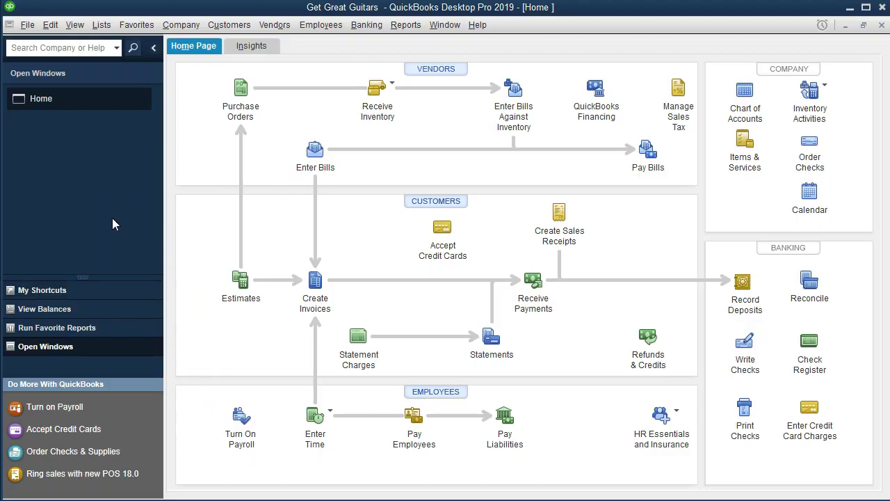
{"action": "left_click", "coordinate": [74, 24]}
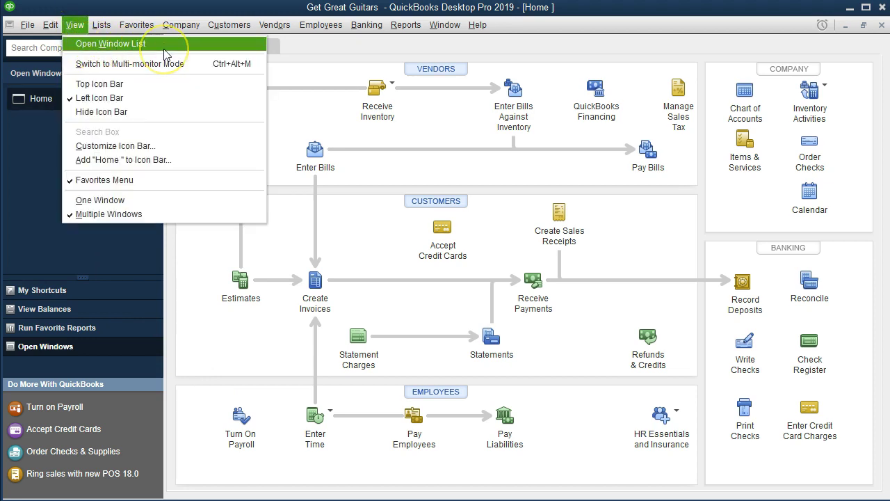
{"action": "left_click", "coordinate": [28, 161]}
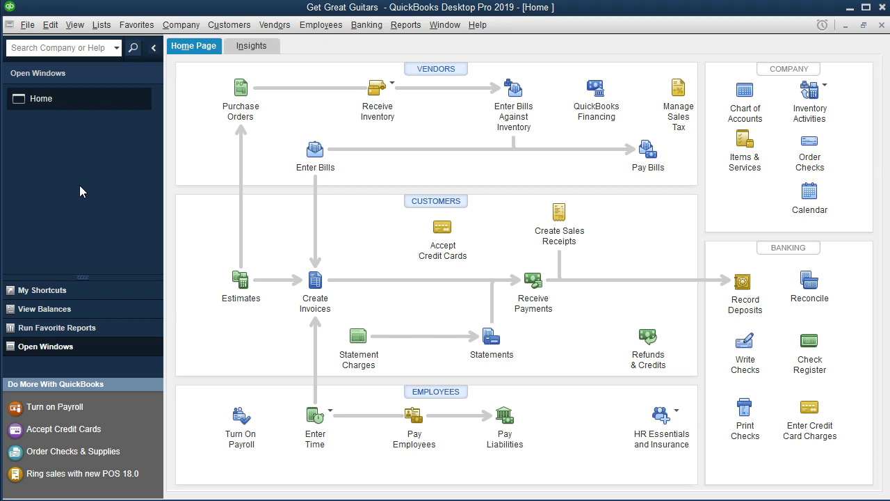
{"action": "left_click", "coordinate": [18, 455]}
{"action": "left_click", "coordinate": [229, 456]}
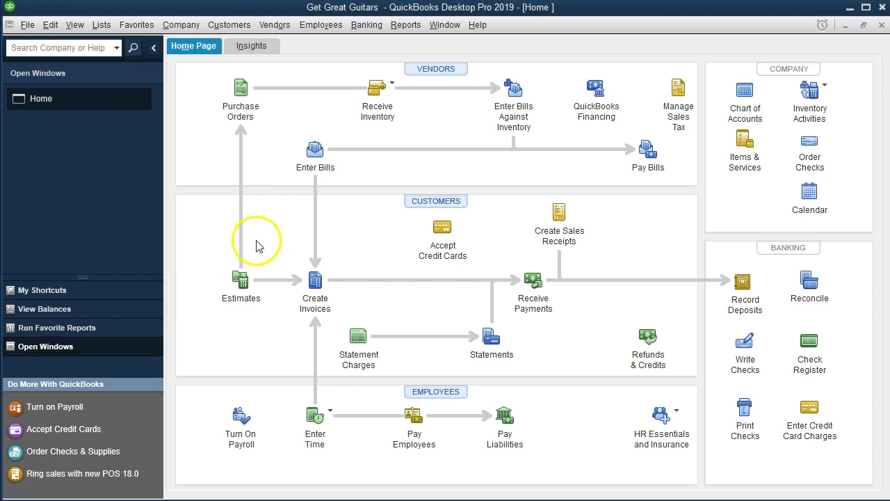
Open the register for the Checking account
{"action": "left_click", "coordinate": [372, 30]}
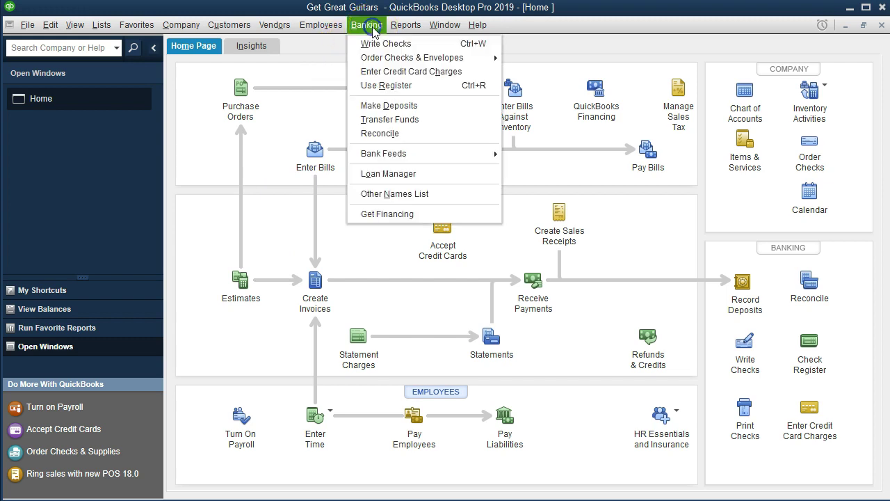
{"action": "left_click", "coordinate": [423, 86]}
{"action": "left_click", "coordinate": [382, 98]}
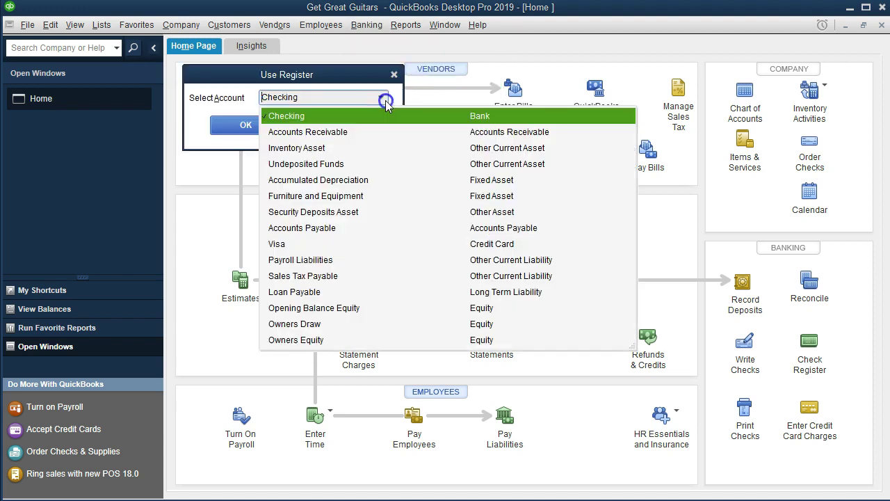
{"action": "left_click", "coordinate": [386, 103]}
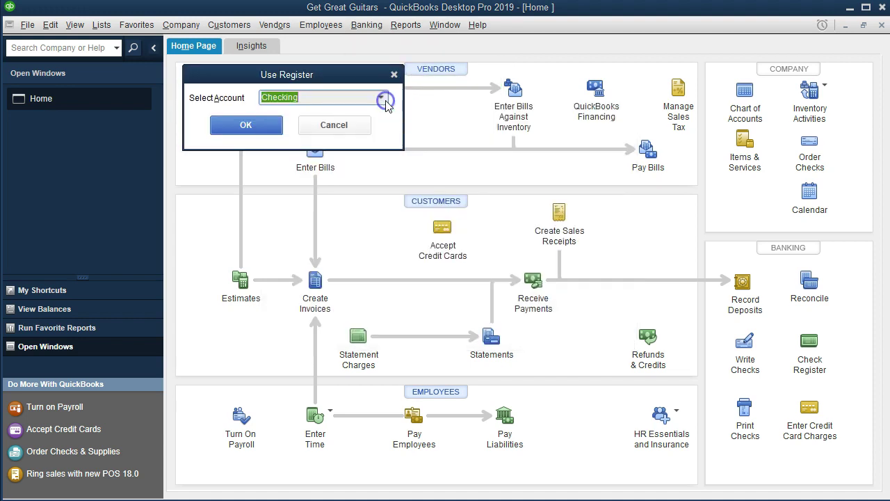
{"action": "left_click", "coordinate": [278, 129]}
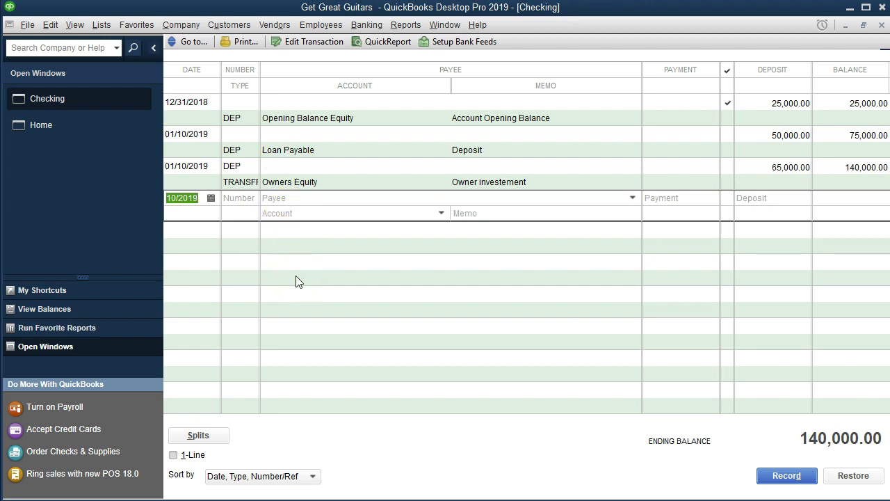
Date the new register entry 01/04/19 and set its check number to 1001
{"action": "type", "text": "010419"}
{"action": "key", "text": "Tab"}
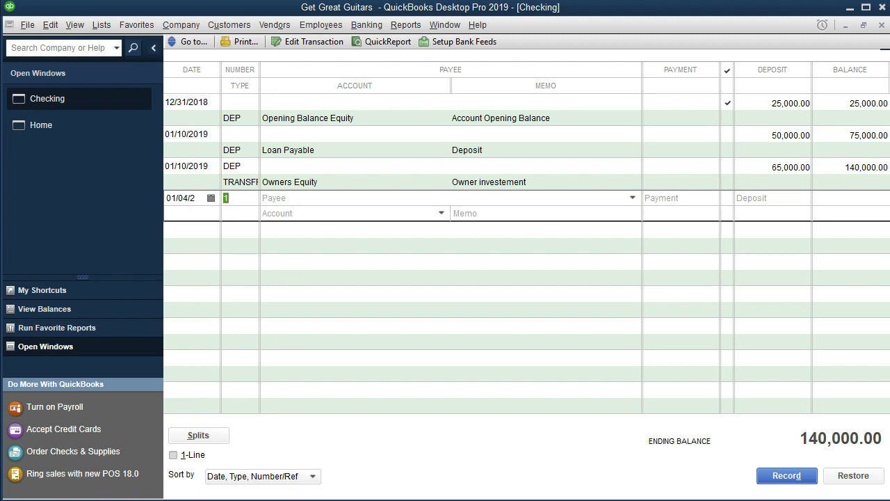
{"action": "left_click", "coordinate": [240, 198]}
{"action": "type", "text": "001"}
{"action": "key", "text": "Tab"}
Enter Vanguard as the payee and quick-add it to the name list as type Other
{"action": "type", "text": "Vangard"}
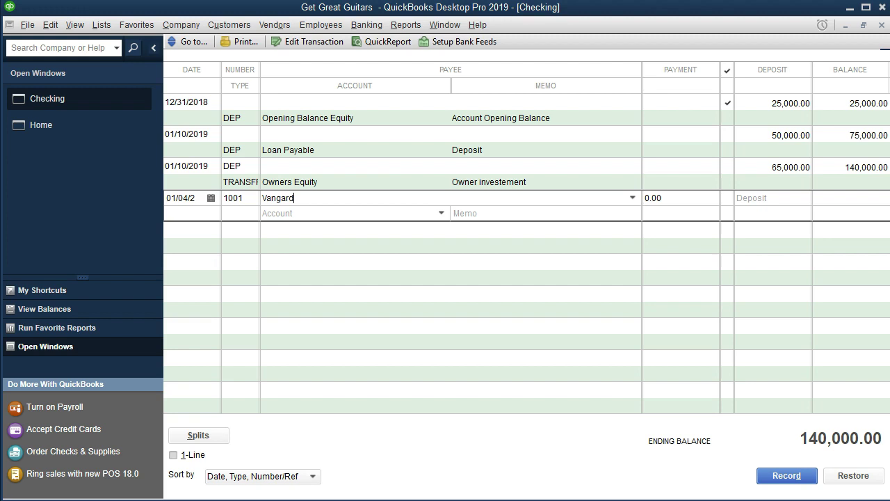
{"action": "left_click", "coordinate": [332, 198]}
{"action": "key", "text": "BackSpace"}
{"action": "key", "text": "BackSpace"}
{"action": "key", "text": "BackSpace"}
{"action": "type", "text": "uard"}
{"action": "left_click", "coordinate": [332, 198]}
{"action": "key", "text": "Tab"}
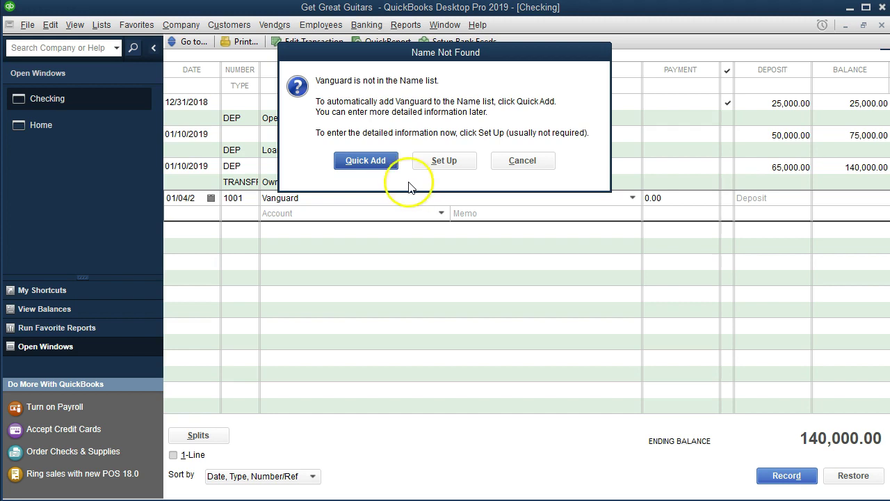
{"action": "left_click", "coordinate": [388, 173]}
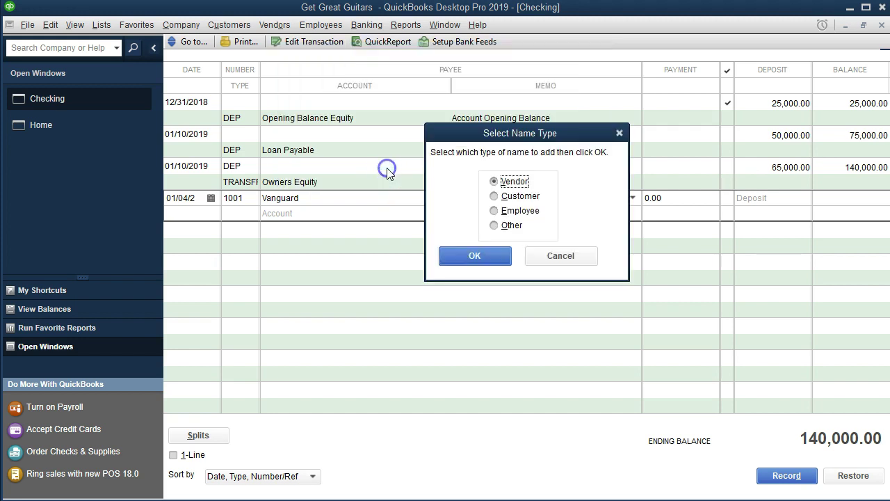
{"action": "left_click", "coordinate": [514, 226]}
{"action": "left_click", "coordinate": [475, 262]}
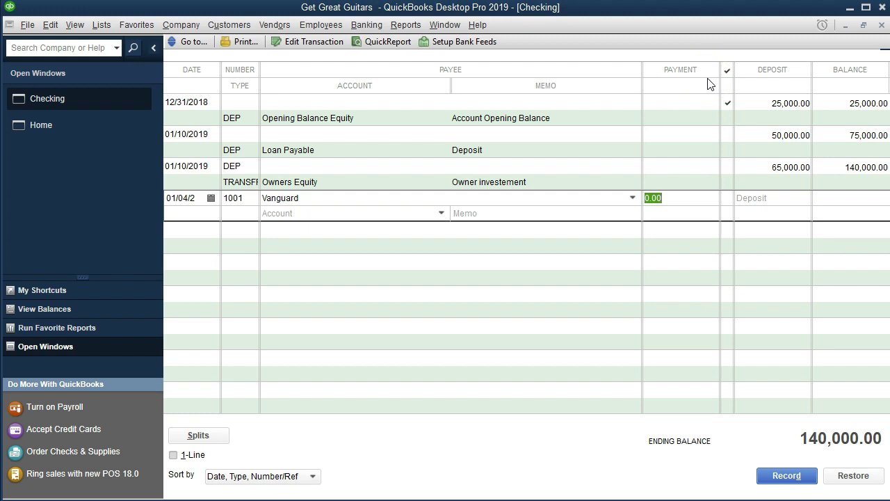
Set the Vanguard payment to 12,000 and enter Short-Term Investments as its account
{"action": "type", "text": "12000"}
{"action": "key", "text": "Tab"}
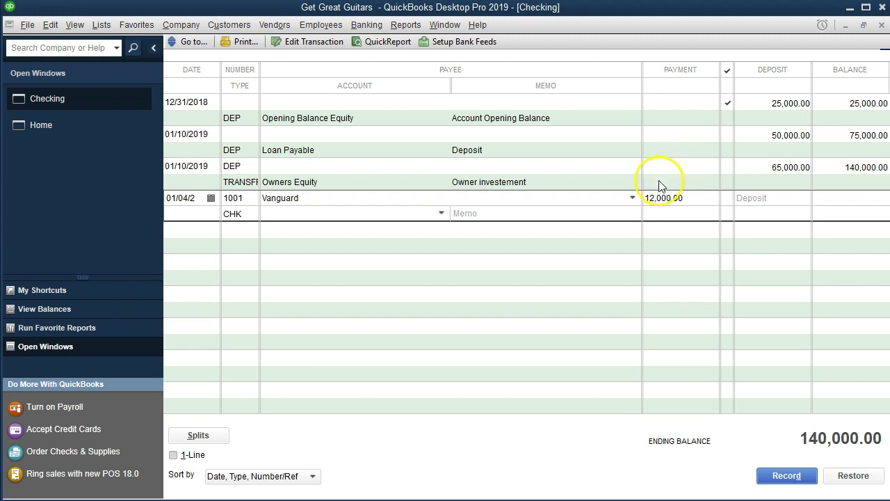
{"action": "left_click", "coordinate": [441, 213]}
{"action": "scroll", "coordinate": [436, 229], "scroll_direction": "up", "scroll_amount": 5}
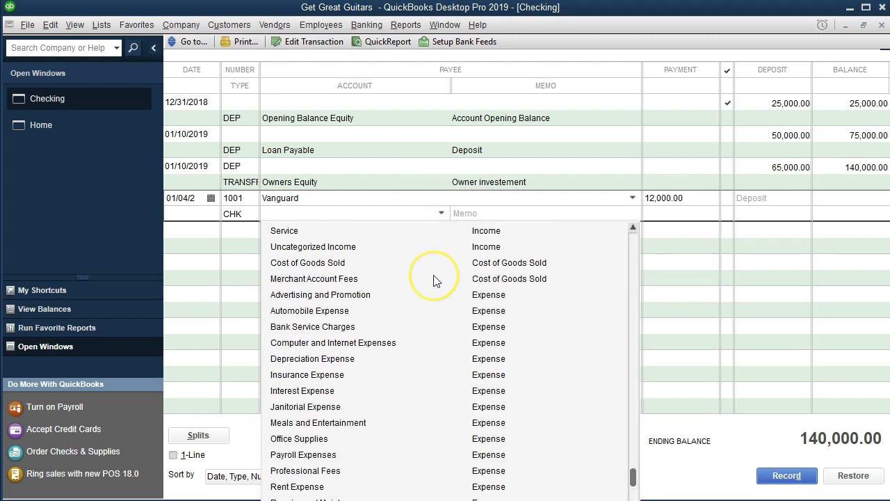
{"action": "scroll", "coordinate": [433, 279], "scroll_direction": "up", "scroll_amount": 3}
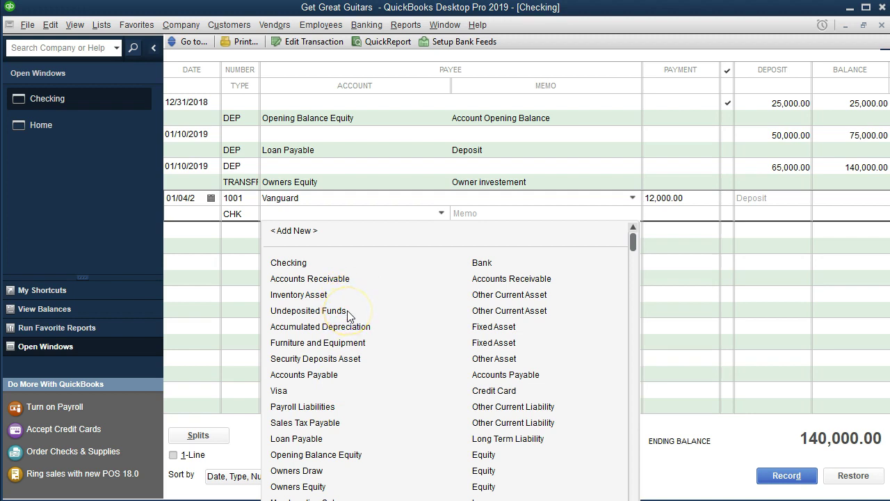
{"action": "left_click", "coordinate": [326, 215]}
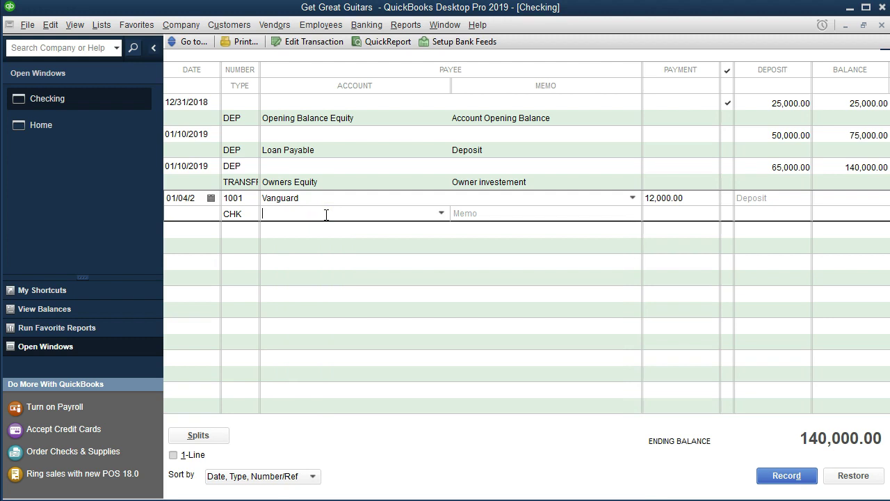
{"action": "type", "text": "Shor"}
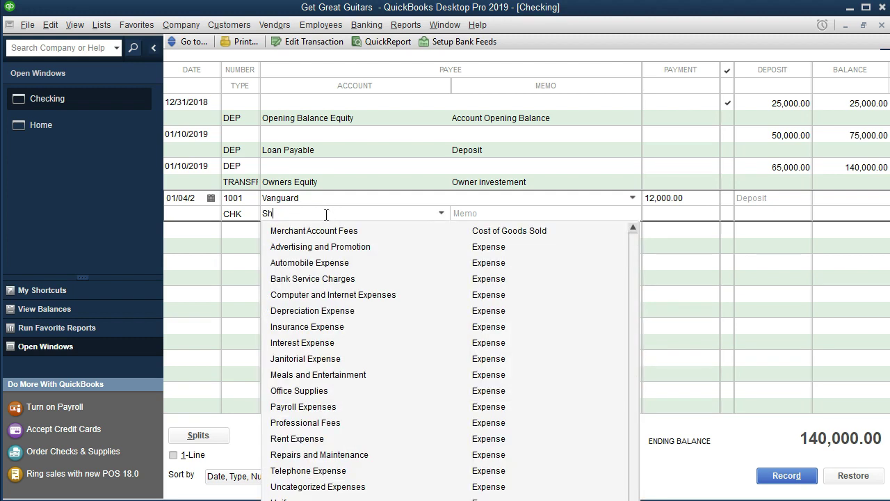
{"action": "key", "text": "BackSpace"}
{"action": "key", "text": "BackSpace"}
{"action": "type", "text": "ort-Term Investments"}
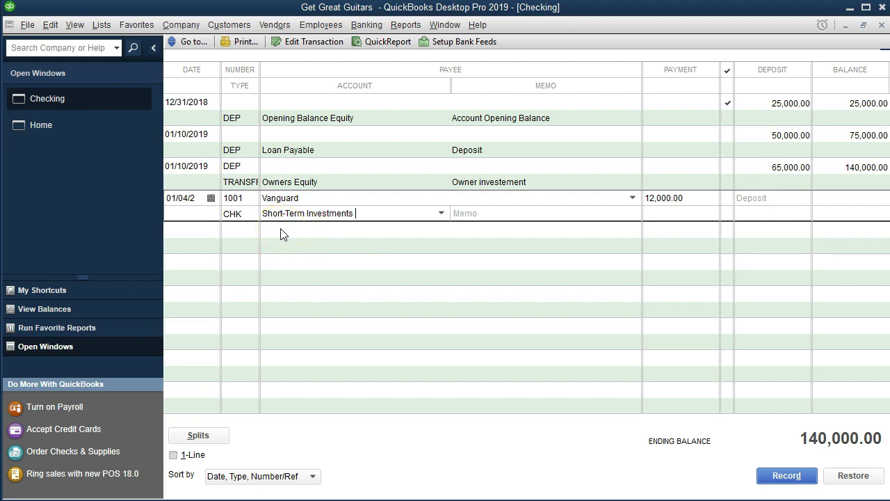
Set up the new Short-Term Investments account as an Other Current Asset and save it
{"action": "left_click", "coordinate": [290, 235]}
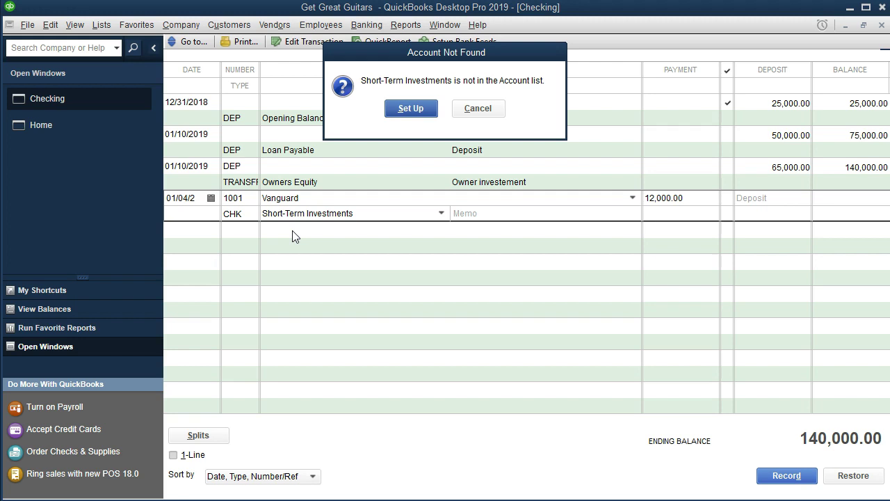
{"action": "left_click", "coordinate": [410, 109]}
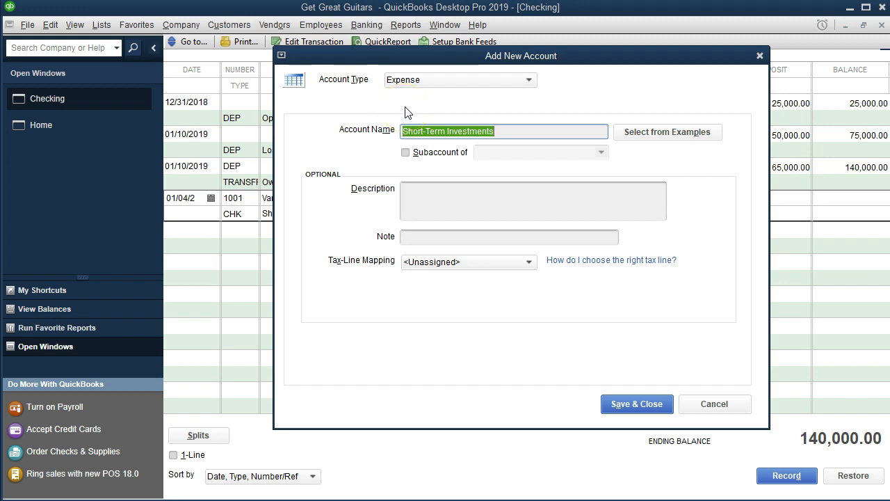
{"action": "left_click", "coordinate": [457, 80]}
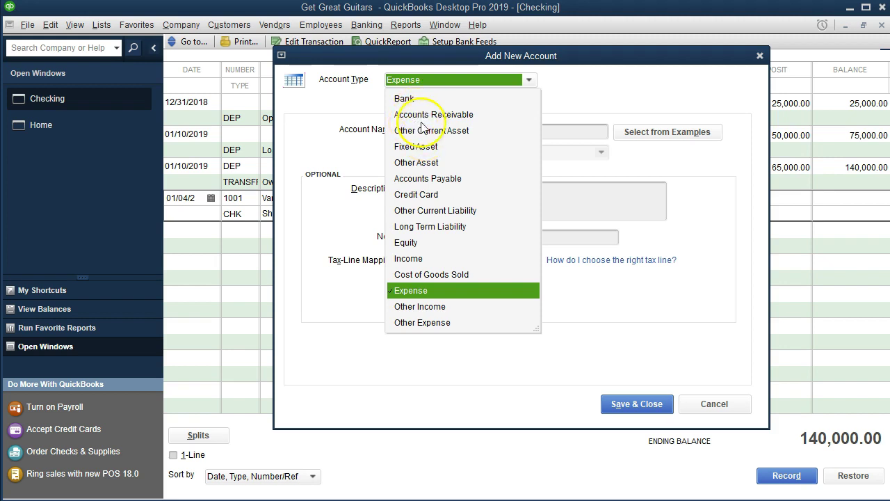
{"action": "left_click", "coordinate": [458, 132]}
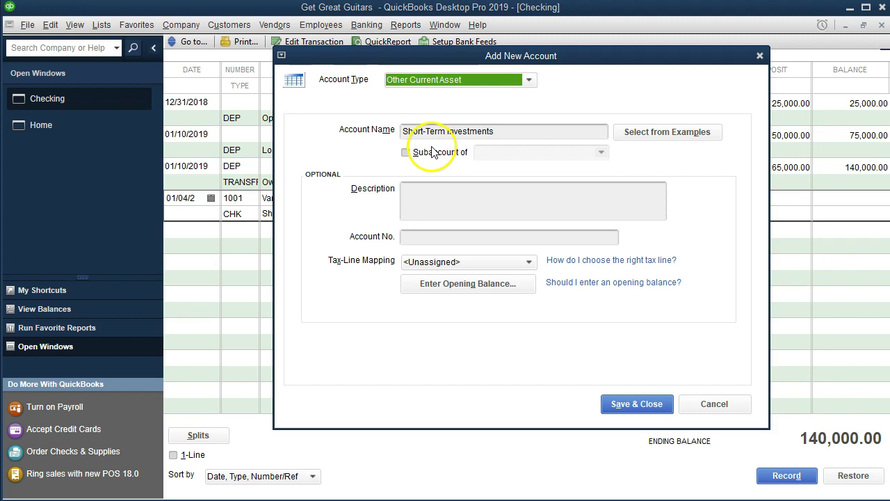
{"action": "left_click", "coordinate": [431, 194]}
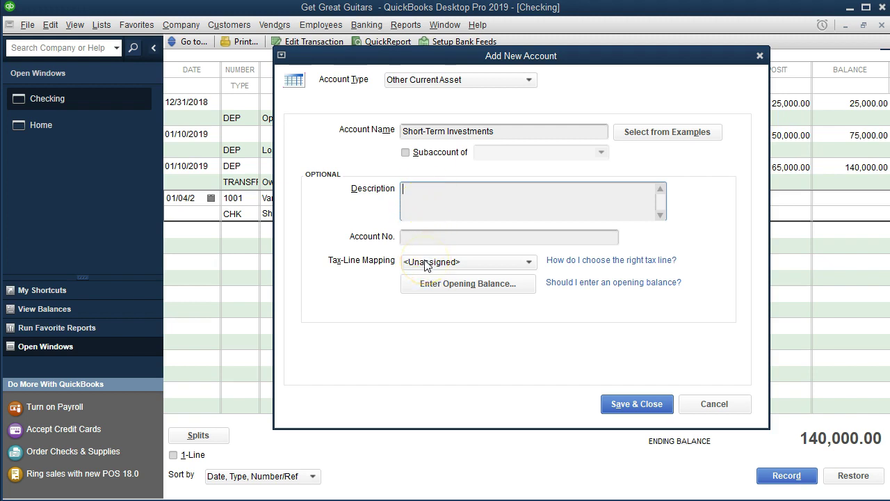
{"action": "left_click", "coordinate": [623, 408]}
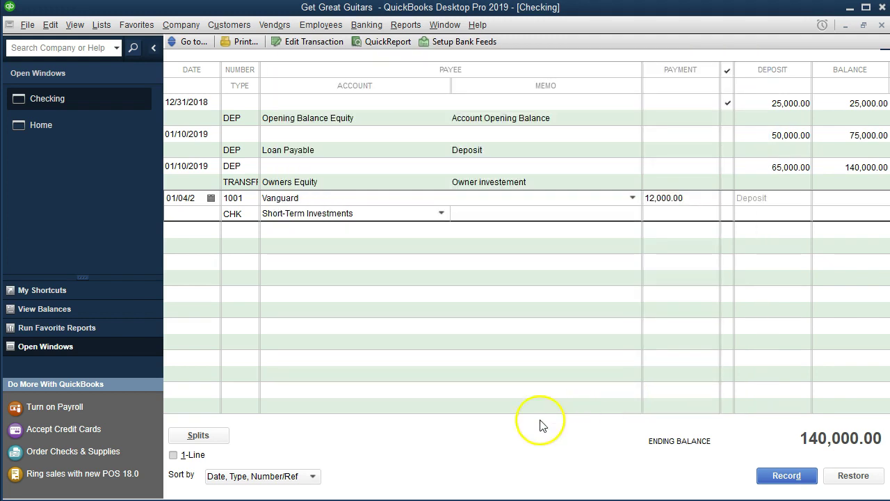
Add the memo "Short term investment" to the Vanguard check and record the transaction
{"action": "type", "text": "Short term investment"}
{"action": "left_click", "coordinate": [554, 214]}
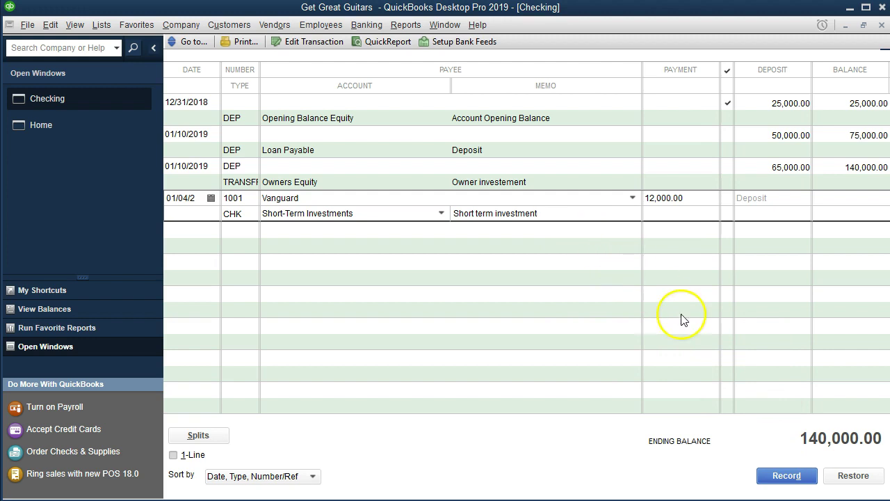
{"action": "left_click", "coordinate": [786, 476]}
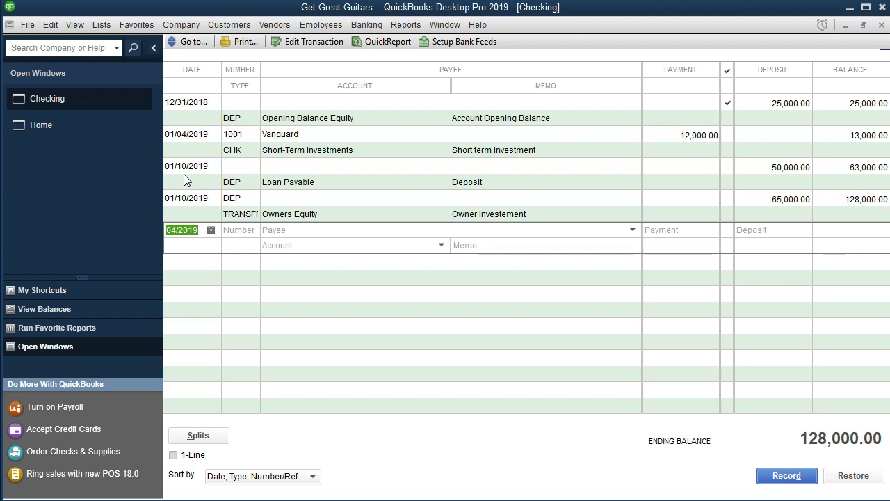
Try to change the date of the 50,000 Loan Payable deposit and record it
{"action": "left_click", "coordinate": [182, 173]}
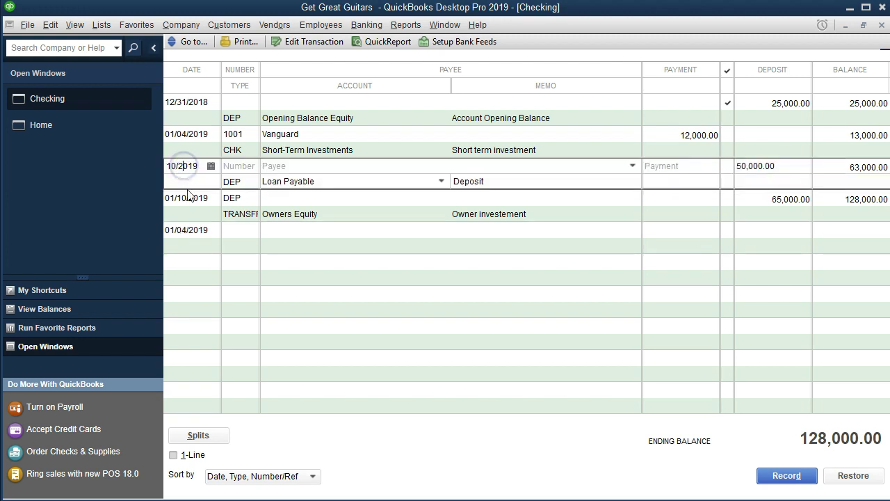
{"action": "key", "text": "Right"}
{"action": "key", "text": "BackSpace"}
{"action": "key", "text": "BackSpace"}
{"action": "type", "text": "01"}
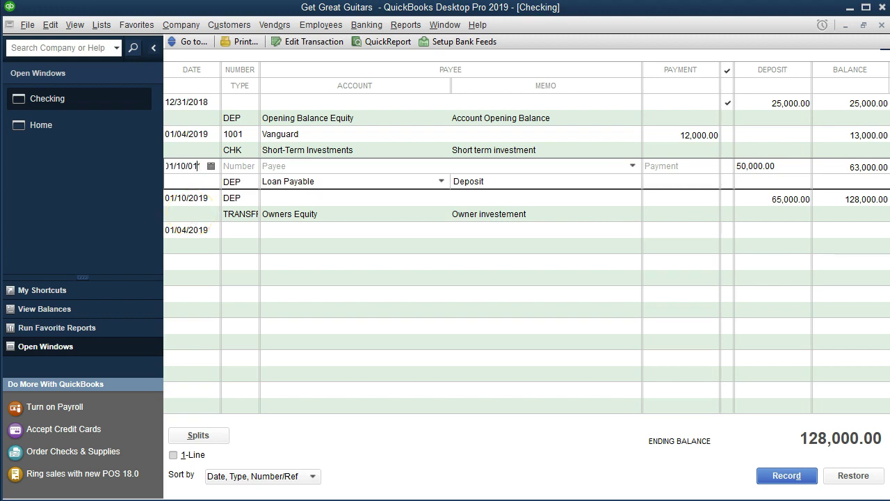
{"action": "left_click", "coordinate": [779, 476]}
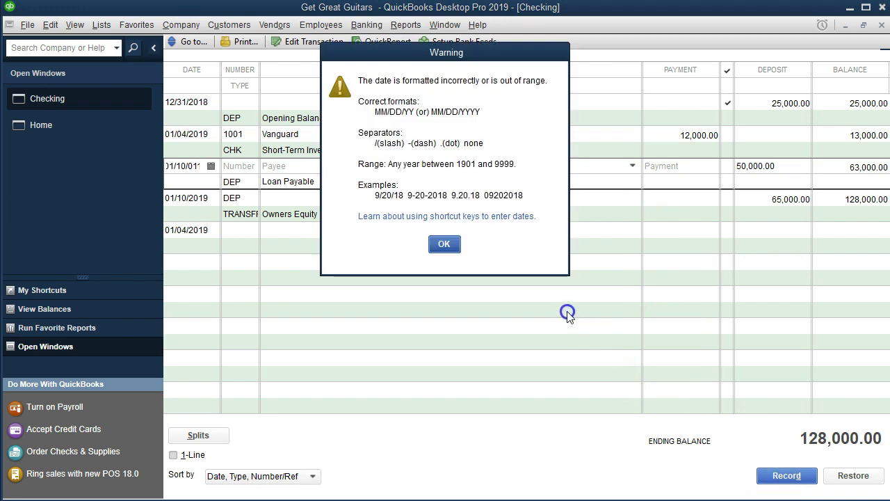
{"action": "left_click", "coordinate": [444, 243]}
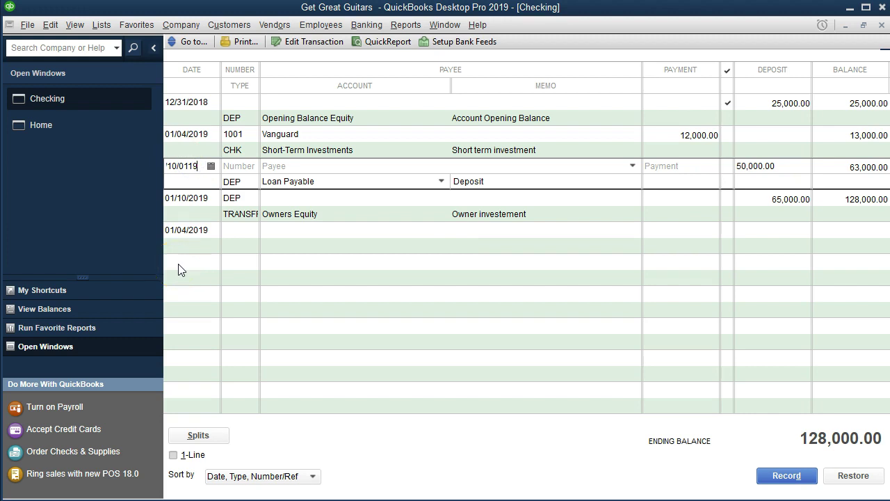
Set the Loan Payable deposit's date to 01/01/19 and record the changed transaction
{"action": "key", "text": "BackSpace"}
{"action": "key", "text": "BackSpace"}
{"action": "key", "text": "BackSpace"}
{"action": "key", "text": "BackSpace"}
{"action": "key", "text": "BackSpace"}
{"action": "key", "text": "BackSpace"}
{"action": "key", "text": "BackSpace"}
{"action": "key", "text": "BackSpace"}
{"action": "type", "text": "01019"}
{"action": "key", "text": "BackSpace"}
{"action": "key", "text": "BackSpace"}
{"action": "key", "text": "BackSpace"}
{"action": "key", "text": "BackSpace"}
{"action": "key", "text": "BackSpace"}
{"action": "type", "text": "010119"}
{"action": "key", "text": "Tab"}
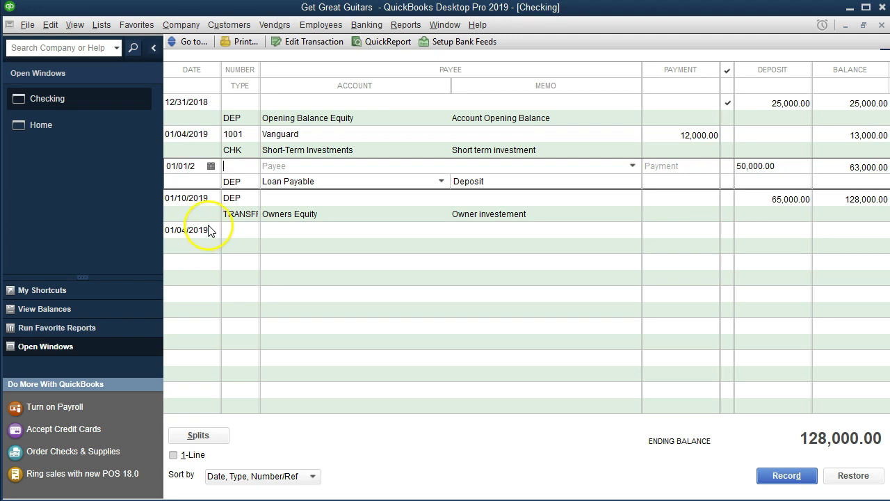
{"action": "left_click", "coordinate": [216, 200]}
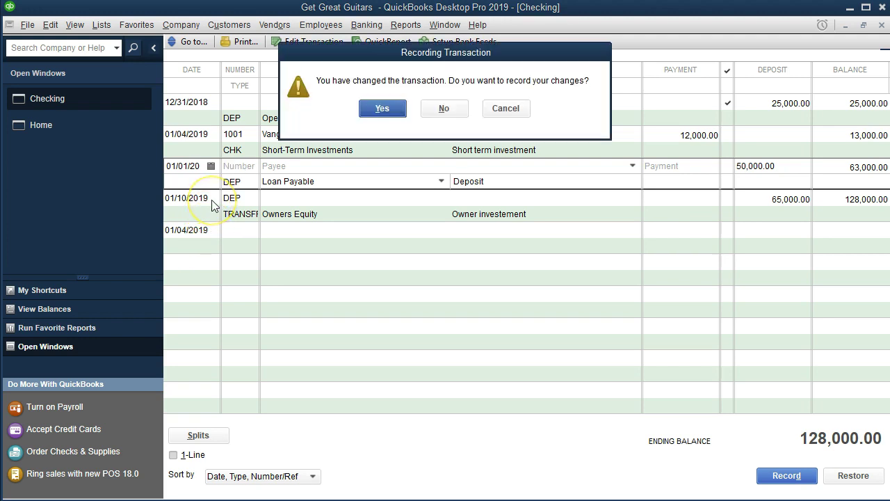
{"action": "left_click", "coordinate": [382, 109]}
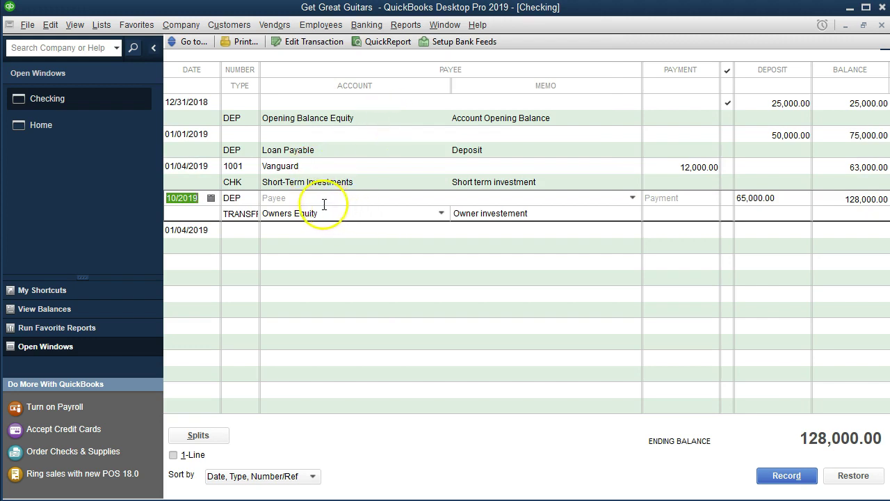
Set the date of the 65,000 Owners Equity deposit to 01/01/19 and record it, accepting the posting to Retained Earnings
{"action": "left_click", "coordinate": [193, 229]}
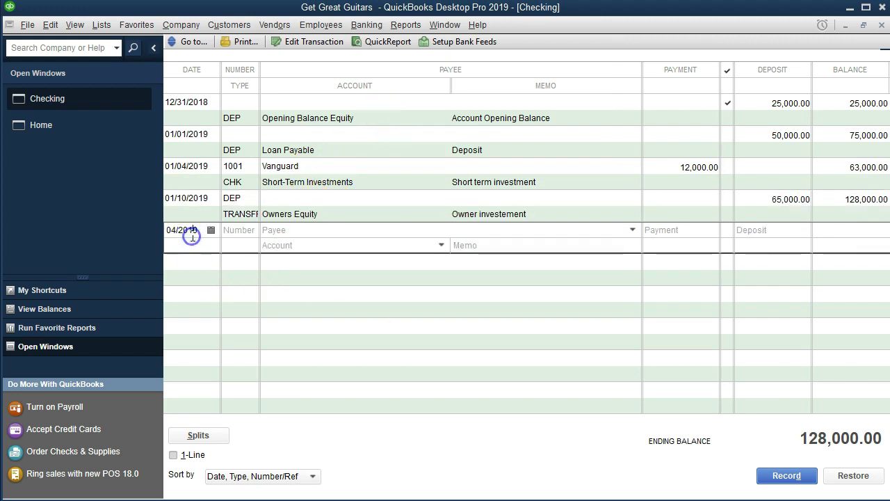
{"action": "left_click", "coordinate": [188, 197]}
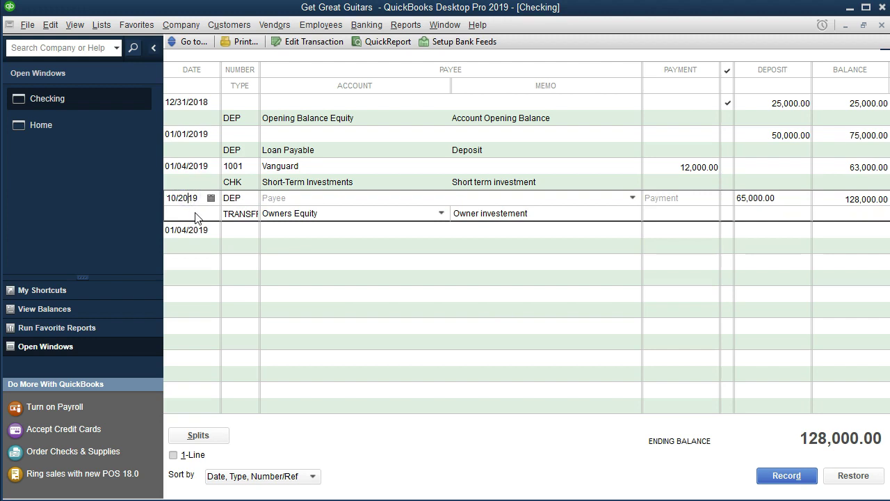
{"action": "key", "text": "BackSpace"}
{"action": "key", "text": "BackSpace"}
{"action": "key", "text": "BackSpace"}
{"action": "key", "text": "BackSpace"}
{"action": "key", "text": "BackSpace"}
{"action": "key", "text": "BackSpace"}
{"action": "key", "text": "BackSpace"}
{"action": "key", "text": "BackSpace"}
{"action": "key", "text": "BackSpace"}
{"action": "key", "text": "BackSpace"}
{"action": "type", "text": "010119"}
{"action": "left_click", "coordinate": [387, 52]}
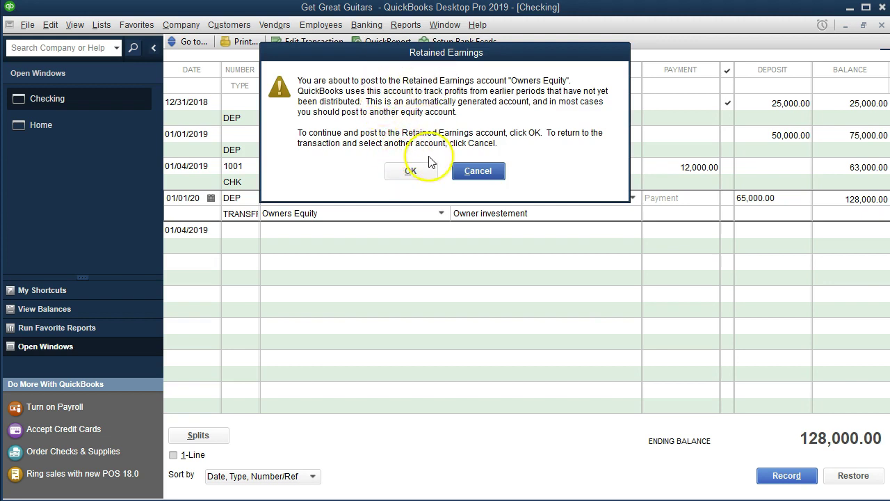
{"action": "left_click", "coordinate": [420, 171]}
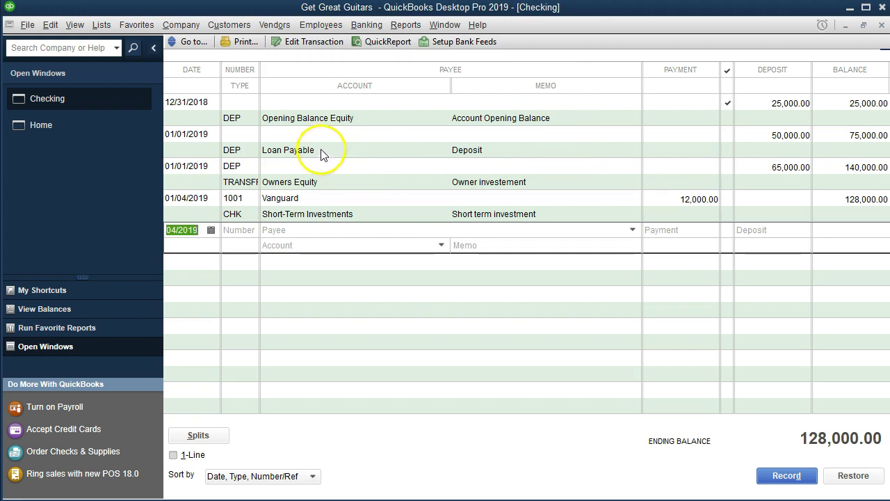
{"action": "left_click", "coordinate": [209, 149]}
{"action": "left_click", "coordinate": [218, 183]}
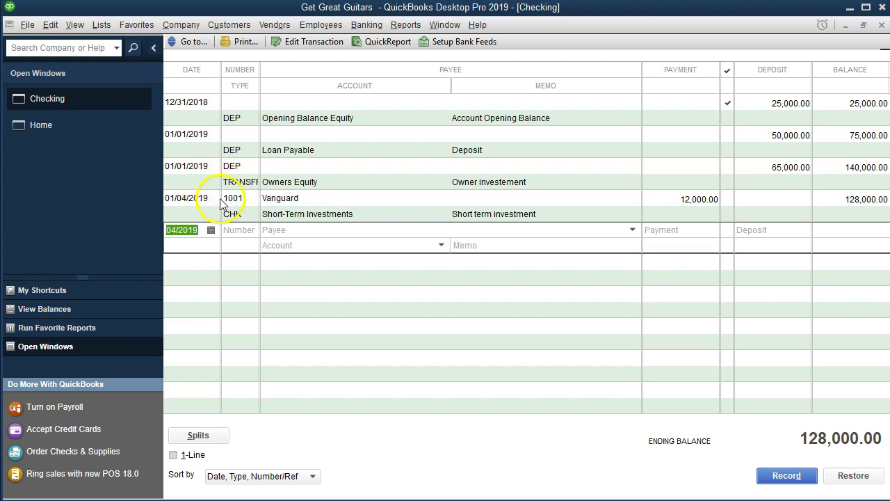
{"action": "left_click", "coordinate": [693, 221]}
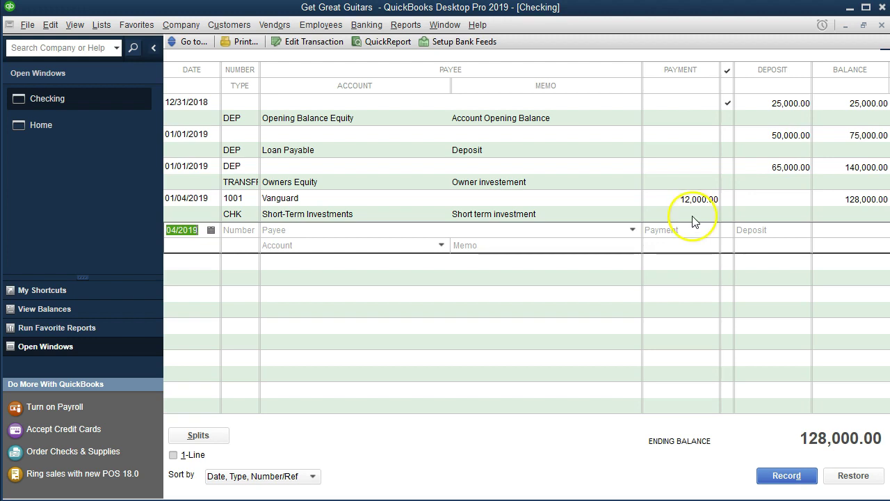
Open the standard Balance Sheet report and set its as-of date to 01/01/19
{"action": "left_click", "coordinate": [405, 25]}
{"action": "left_click", "coordinate": [448, 134]}
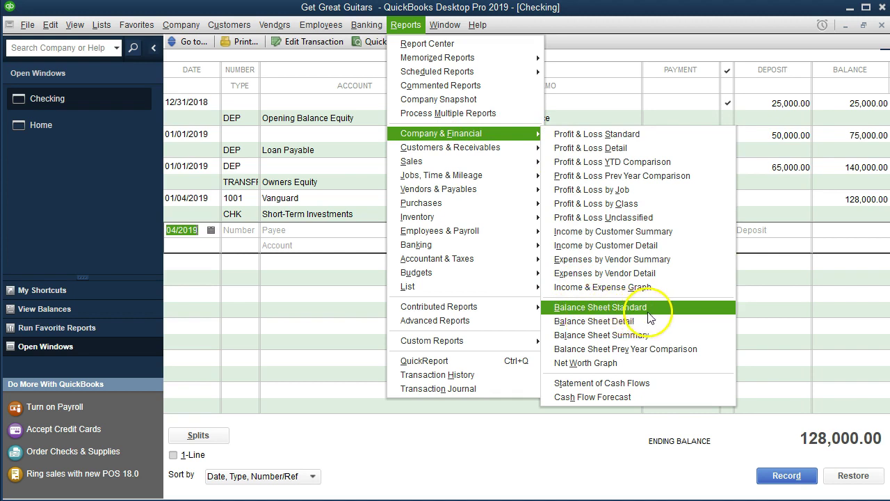
{"action": "left_click", "coordinate": [673, 317]}
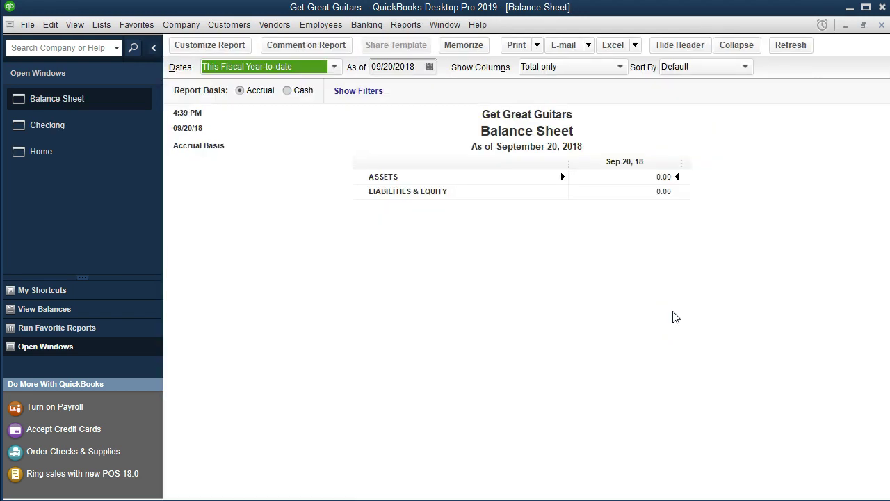
{"action": "key", "text": "Tab"}
{"action": "type", "text": "01"}
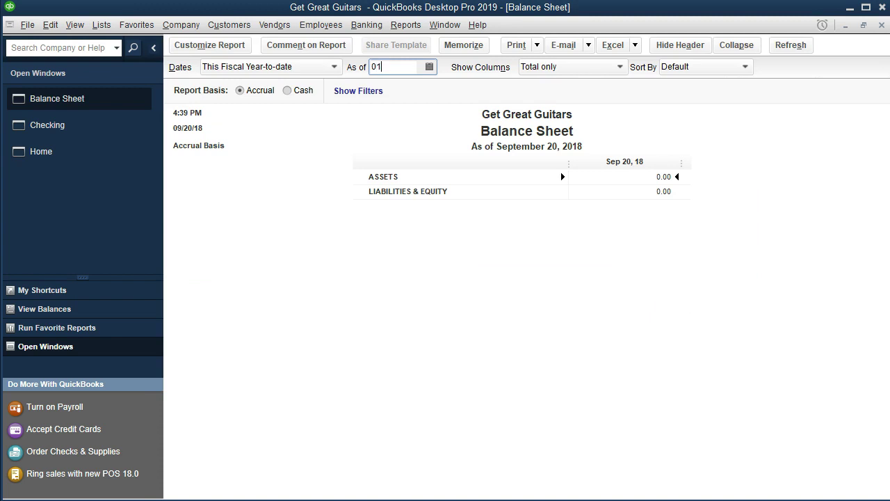
{"action": "type", "text": "0119"}
{"action": "key", "text": "Tab"}
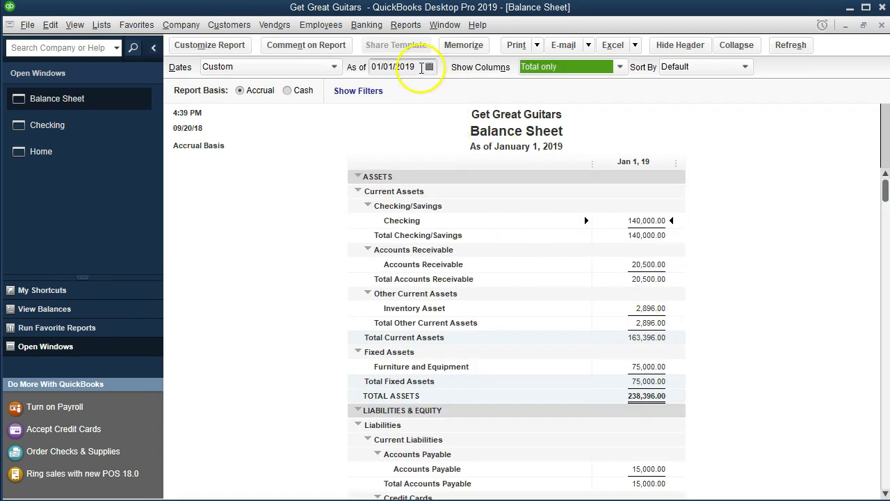
Set the Balance Sheet's as-of date to 12/31/2019
{"action": "left_click", "coordinate": [421, 67]}
{"action": "type", "text": "12/31/2019"}
{"action": "key", "text": "Tab"}
{"action": "key", "text": "Tab"}
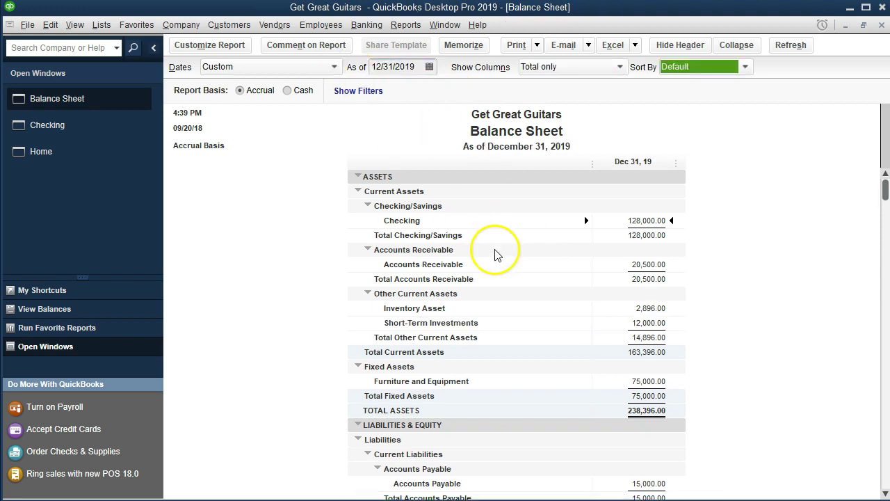
Drill into the Checking balance and start the transaction list from 01/01/19 to review the account's activity
{"action": "double_click", "coordinate": [616, 224]}
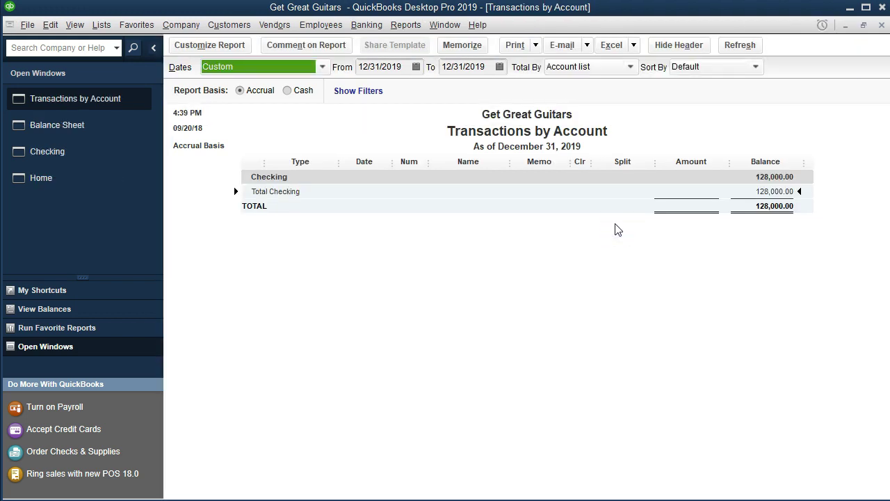
{"action": "left_click", "coordinate": [386, 67]}
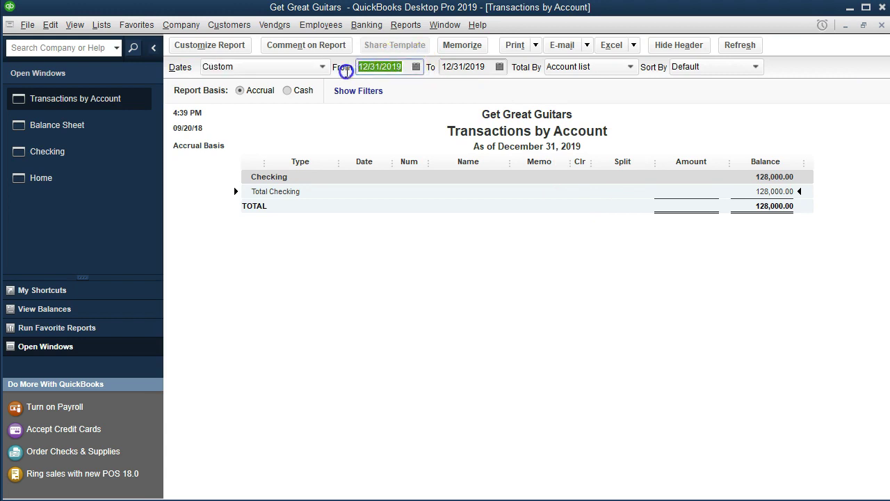
{"action": "type", "text": "1/01/19"}
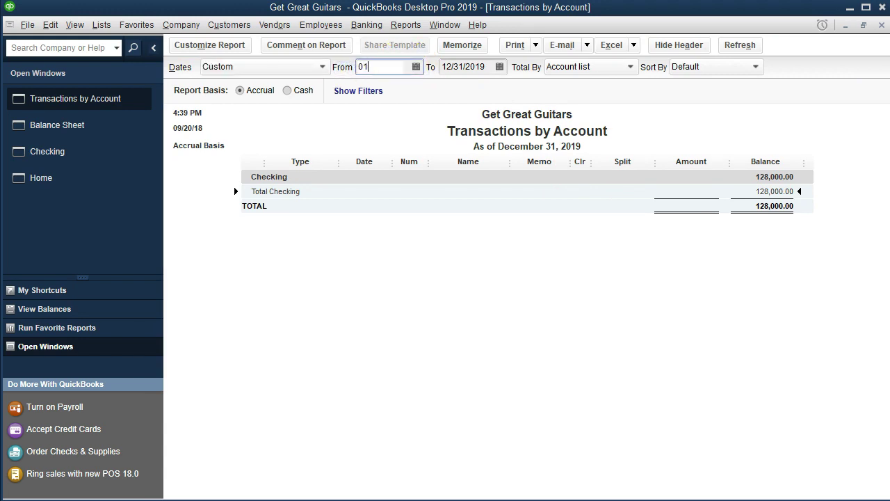
{"action": "key", "text": "Tab"}
{"action": "key", "text": "Tab"}
{"action": "left_click", "coordinate": [376, 111]}
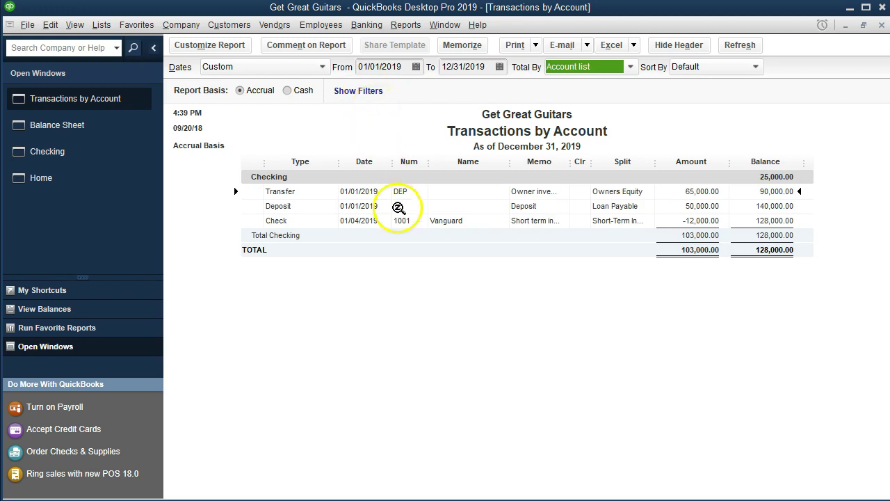
{"action": "key", "text": "BackSpace"}
{"action": "left_click", "coordinate": [678, 220]}
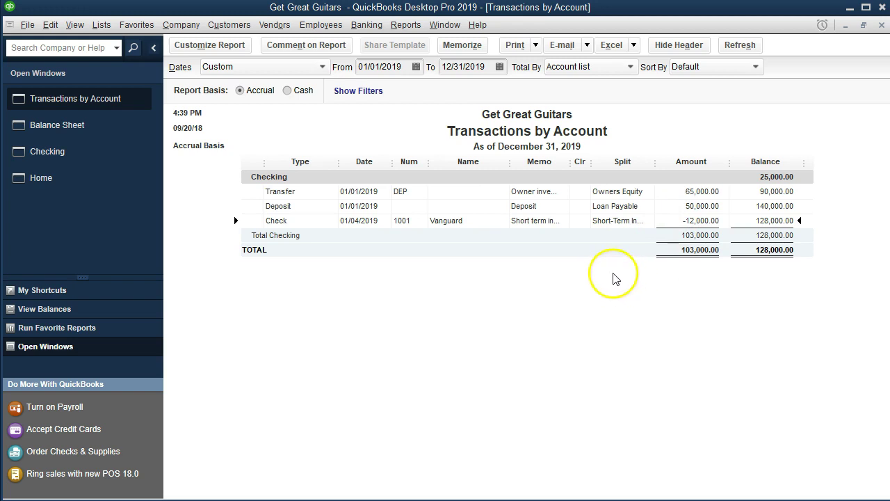
View the source check to Vanguard from the Checking transactions, then close the check and the transaction report
{"action": "double_click", "coordinate": [669, 220]}
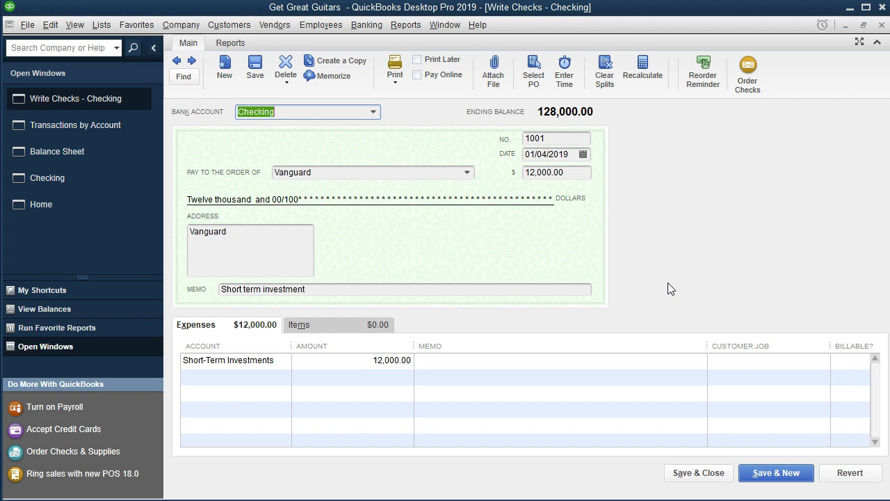
{"action": "left_click", "coordinate": [882, 25]}
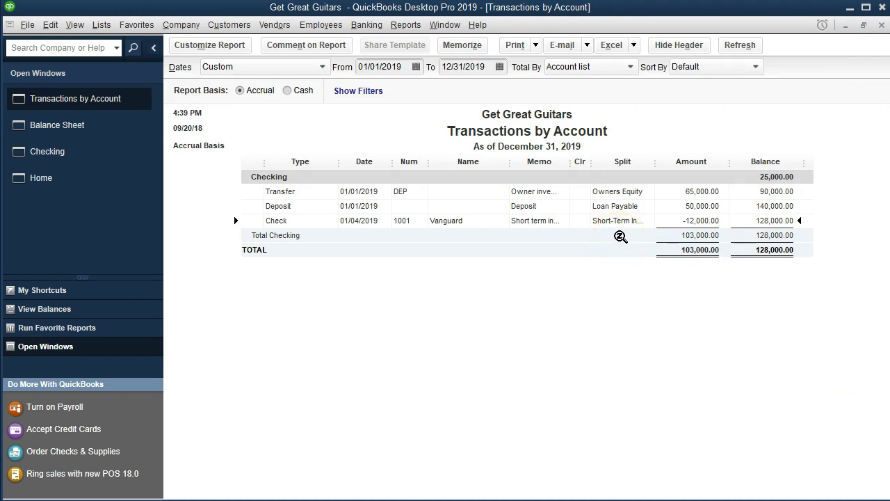
{"action": "left_click", "coordinate": [880, 26]}
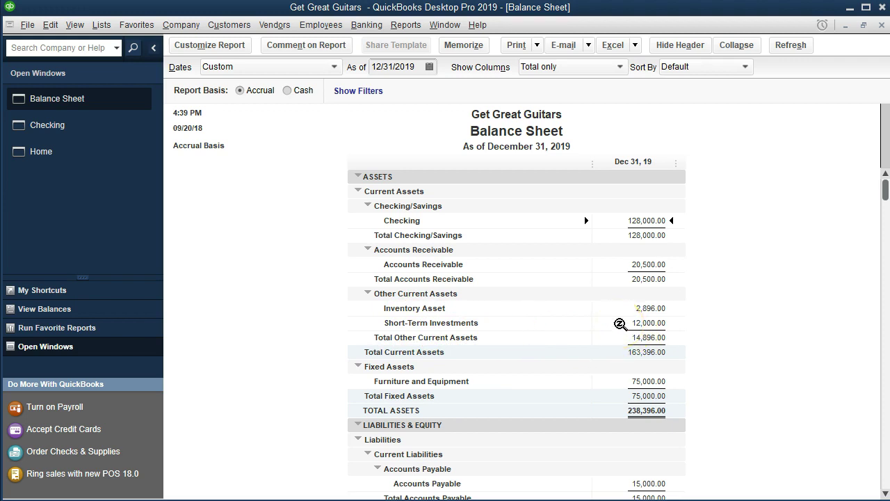
Drill into the Short-Term Investments balance and list its transactions from 01/01/2019
{"action": "left_click", "coordinate": [618, 323]}
{"action": "double_click", "coordinate": [619, 323]}
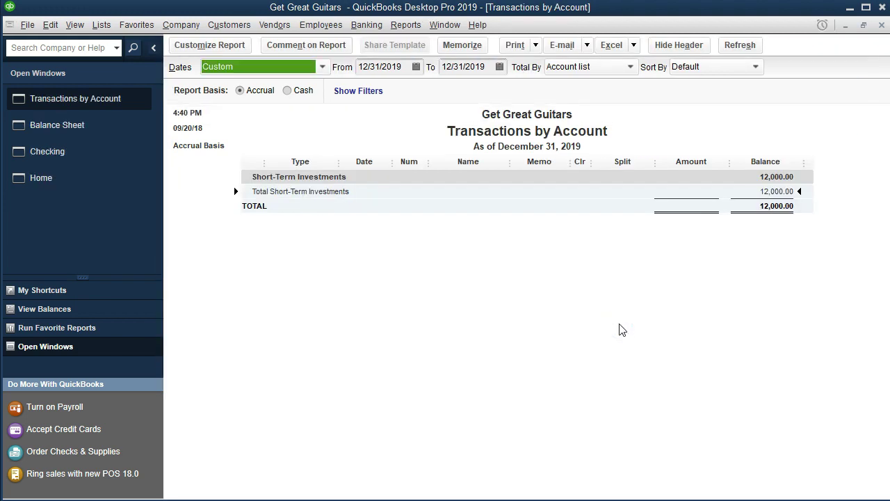
{"action": "left_click", "coordinate": [413, 68]}
{"action": "type", "text": "0"}
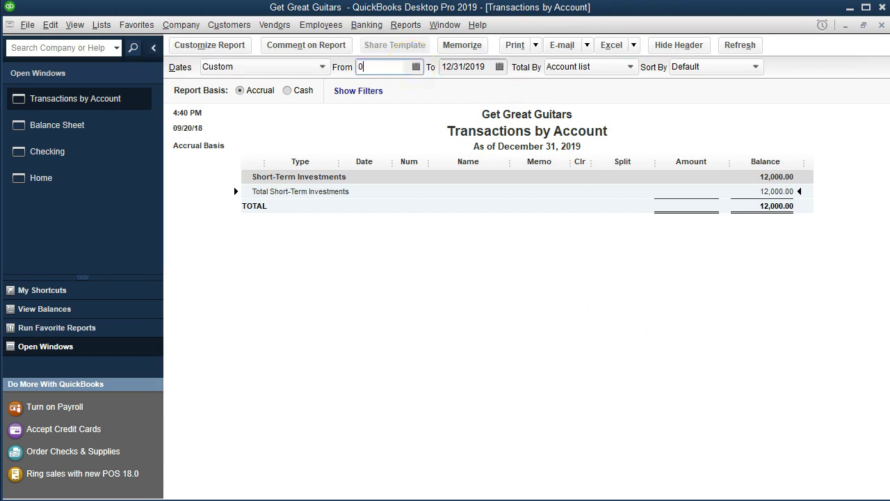
{"action": "type", "text": "1/01/2019"}
{"action": "key", "text": "Tab"}
{"action": "left_click", "coordinate": [445, 288]}
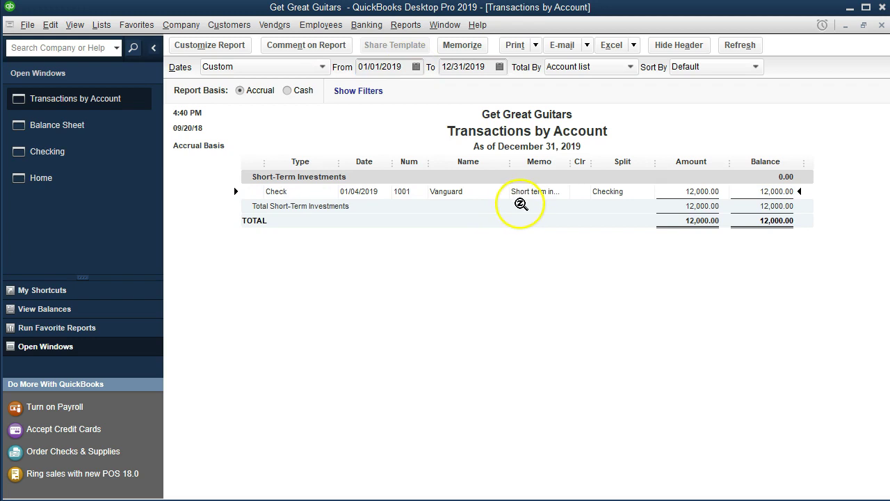
View the Vanguard check behind the Short-Term Investments balance, then close it and return to the Balance Sheet
{"action": "double_click", "coordinate": [661, 191]}
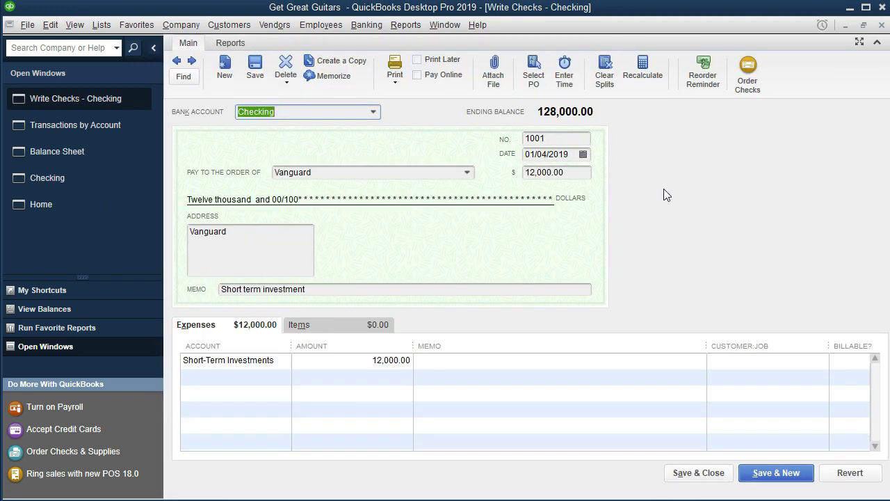
{"action": "left_click", "coordinate": [882, 25]}
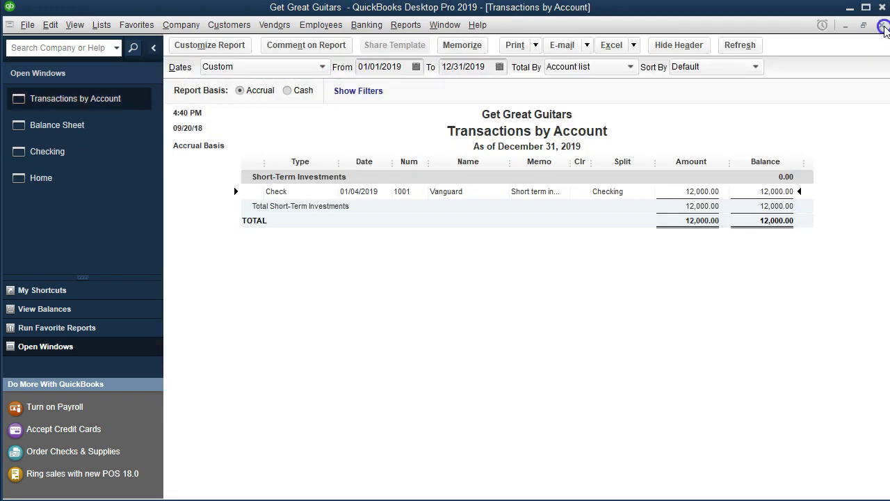
{"action": "left_click", "coordinate": [882, 25]}
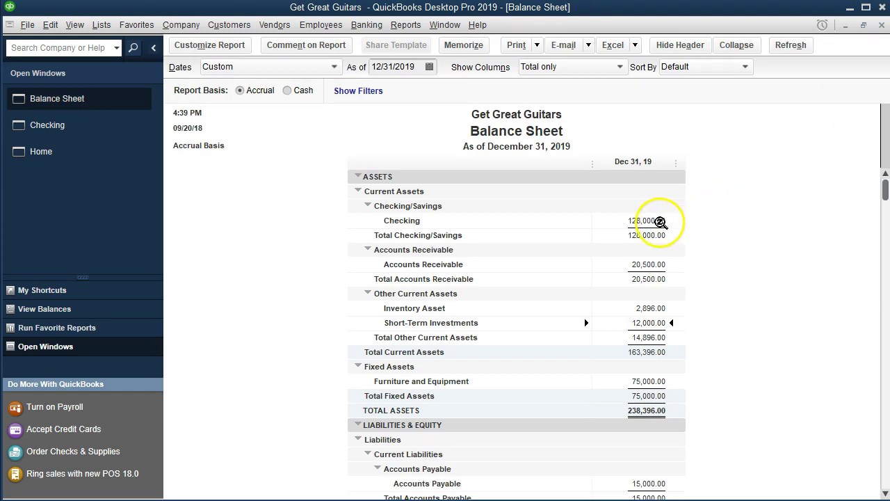
{"action": "double_click", "coordinate": [651, 323]}
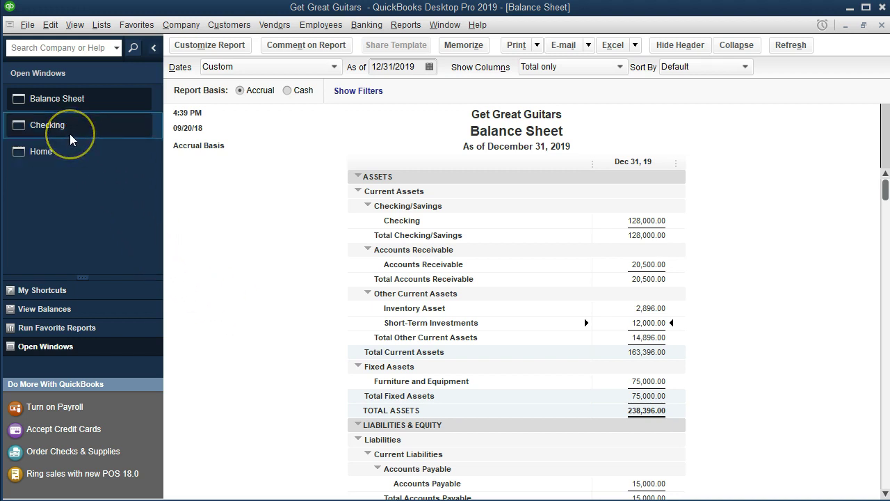
Return to the home page and open the register for the Checking account
{"action": "left_click", "coordinate": [55, 152]}
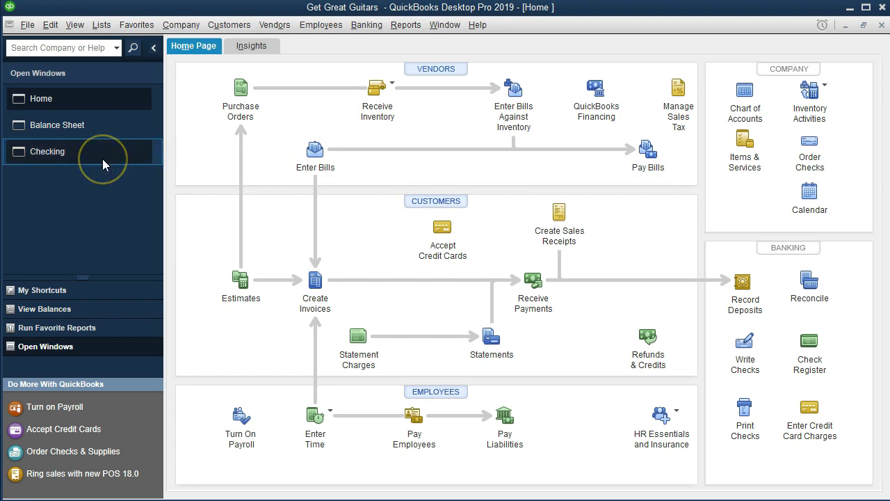
{"action": "left_click", "coordinate": [364, 26]}
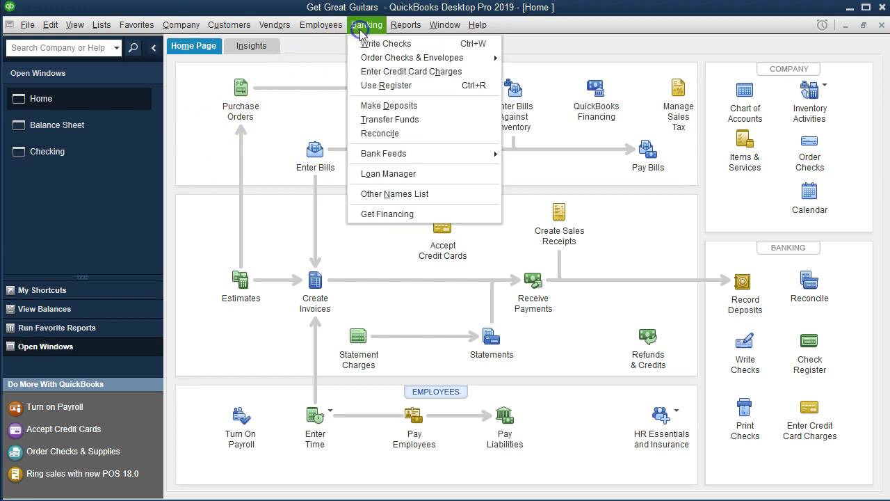
{"action": "left_click", "coordinate": [422, 90]}
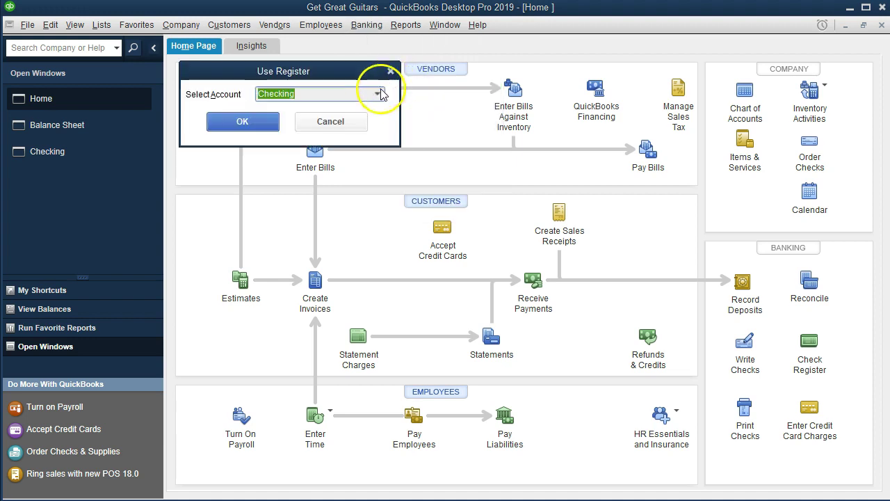
{"action": "left_click", "coordinate": [275, 128]}
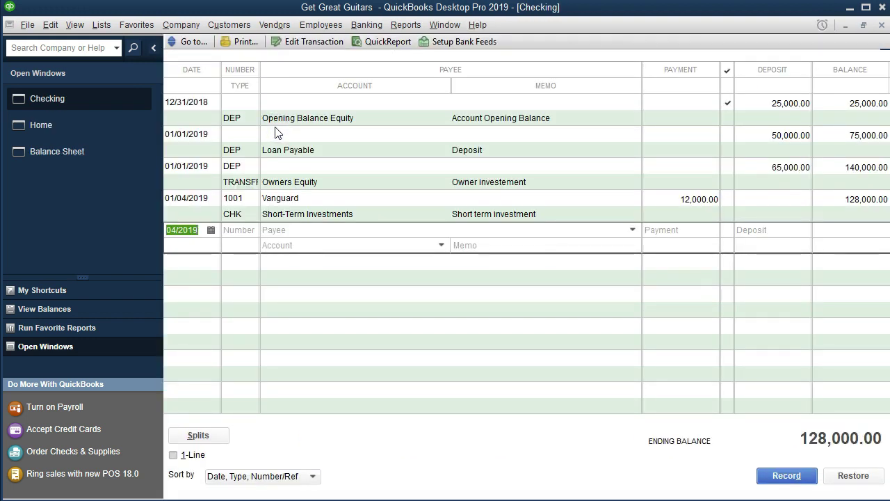
Start a new Checking register transaction and set its date to 01/09/2019
{"action": "type", "text": "010"}
{"action": "type", "text": "919"}
{"action": "key", "text": "Tab"}
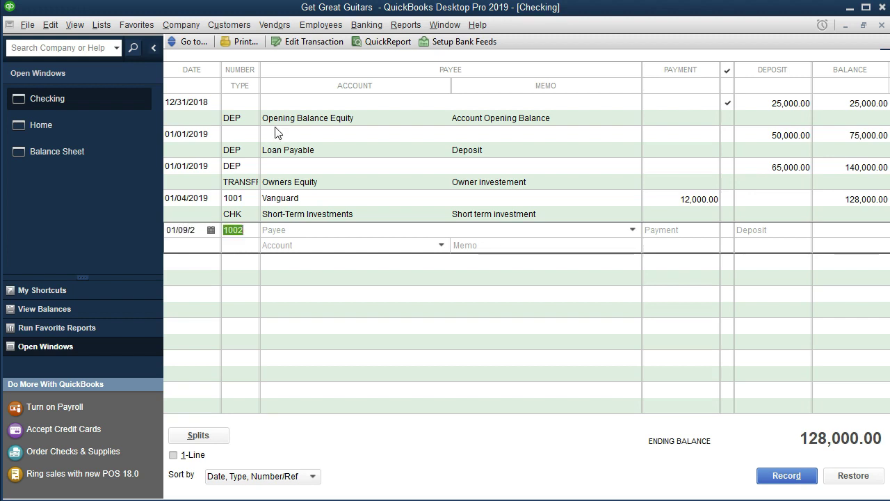
{"action": "left_click", "coordinate": [233, 249]}
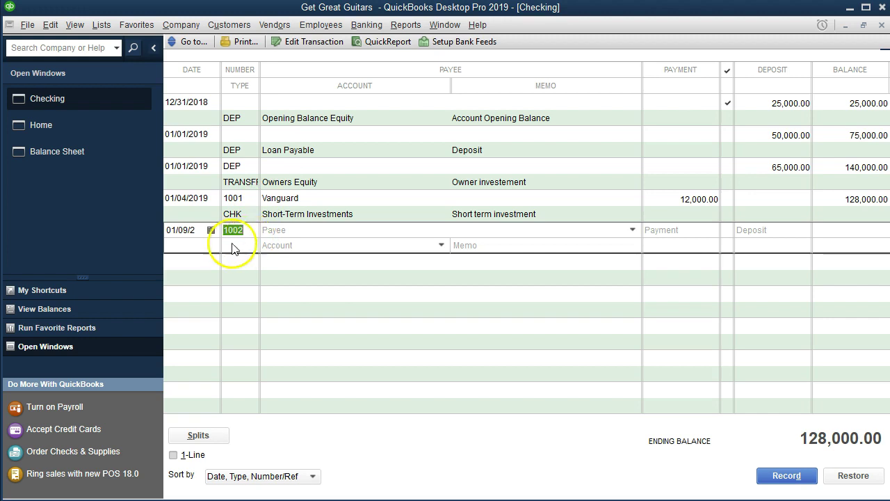
{"action": "left_click", "coordinate": [189, 230]}
{"action": "key", "text": "End"}
{"action": "key", "text": "BackSpace"}
{"action": "key", "text": "BackSpace"}
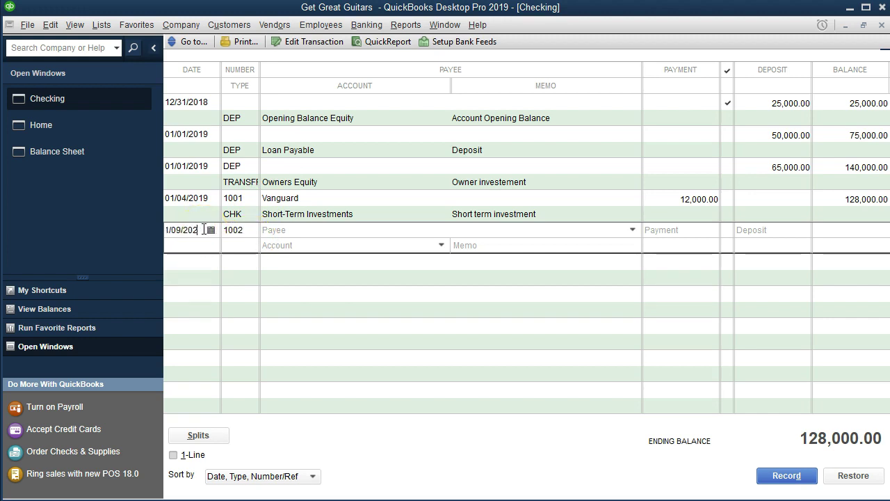
{"action": "type", "text": "19"}
{"action": "key", "text": "Tab"}
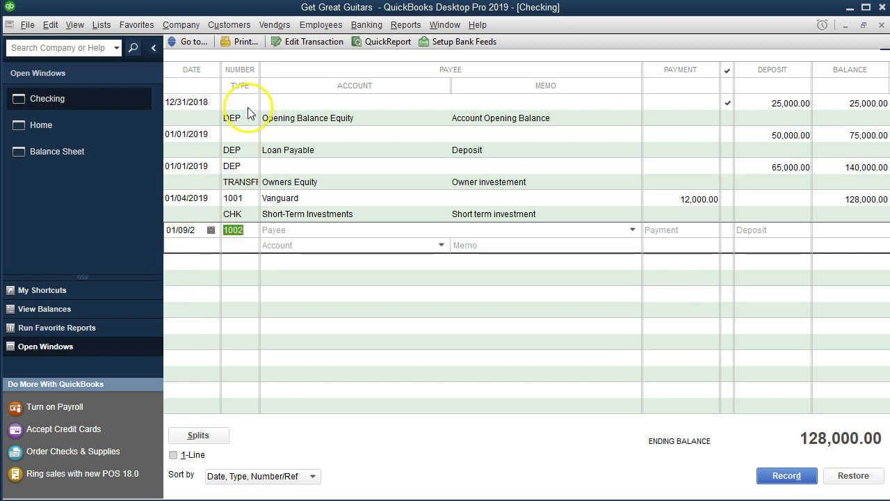
{"action": "left_click", "coordinate": [181, 231]}
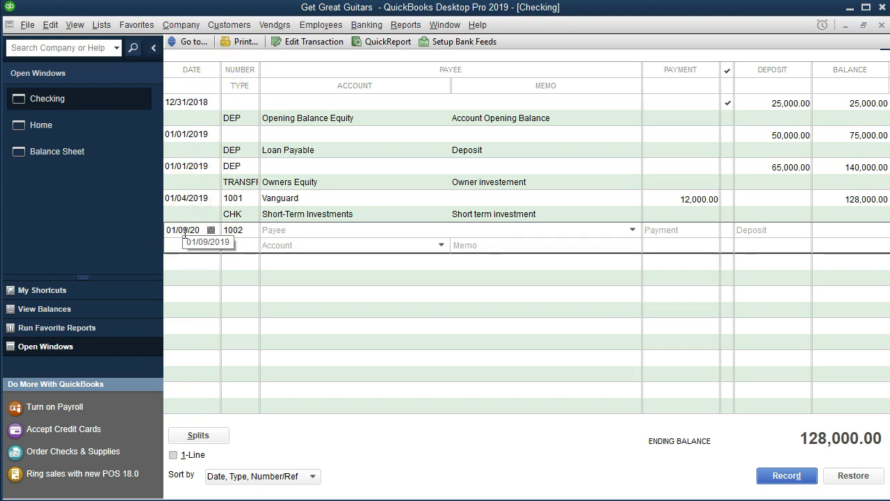
Enter Office Depot as the payee of check 1002 and quick-add it to the name list as a vendor
{"action": "key", "text": "Tab"}
{"action": "left_click", "coordinate": [248, 234]}
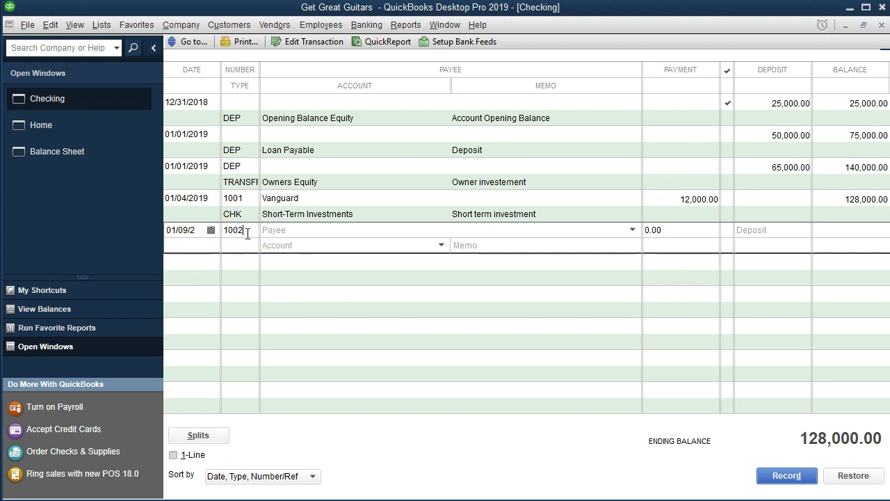
{"action": "key", "text": "Tab"}
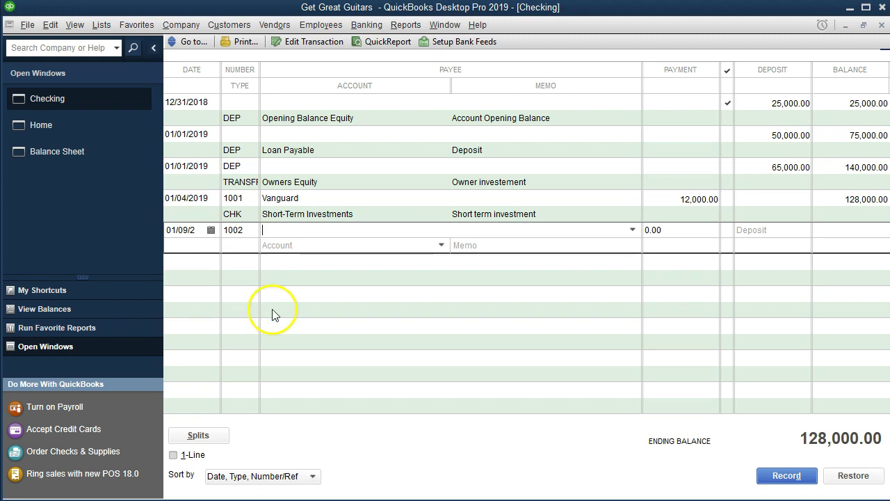
{"action": "type", "text": "Office Depot"}
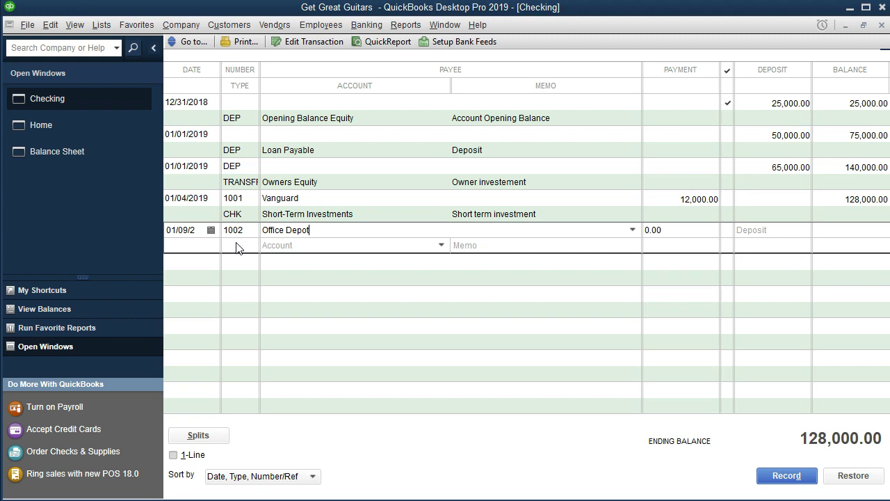
{"action": "key", "text": "Tab"}
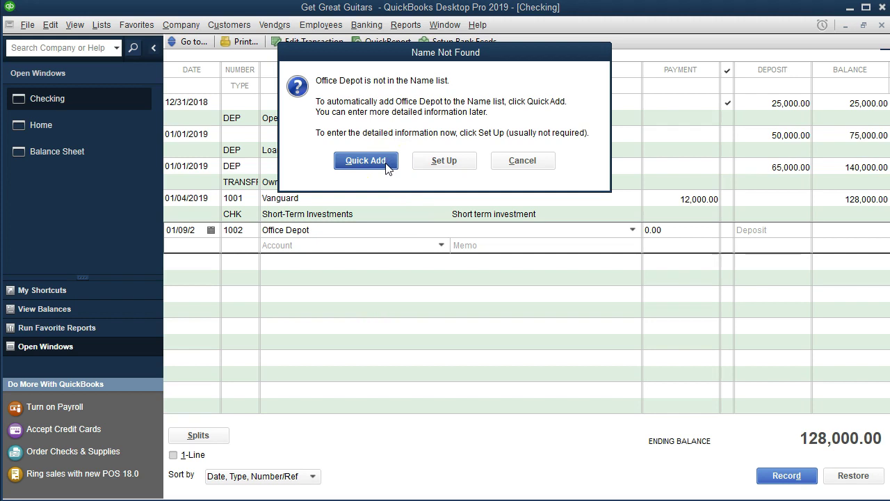
{"action": "left_click", "coordinate": [365, 161]}
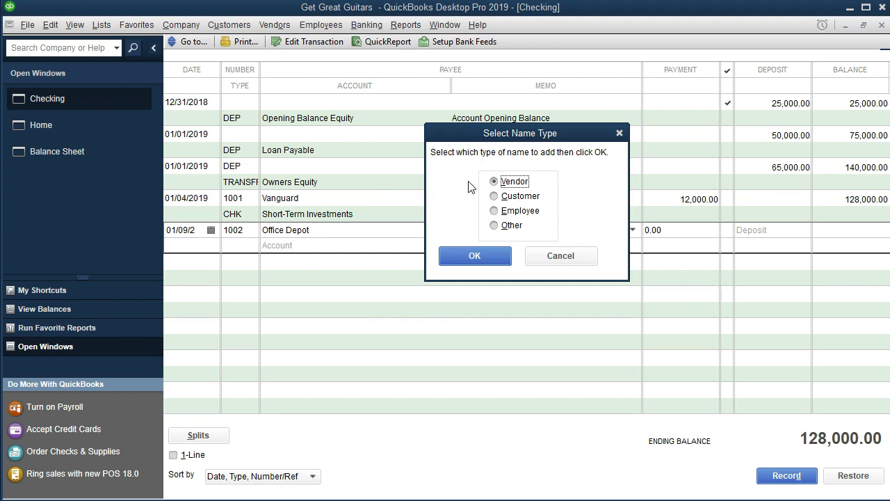
{"action": "left_click", "coordinate": [461, 257]}
{"action": "left_click", "coordinate": [461, 259]}
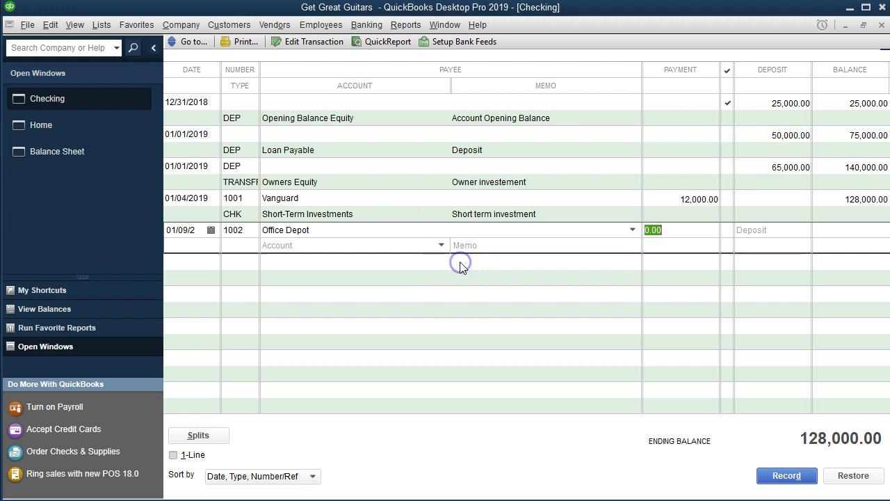
Set the Office Depot payment to 16,000.00 and assign it to the Furniture and Equipment account
{"action": "type", "text": "16000"}
{"action": "key", "text": "Tab"}
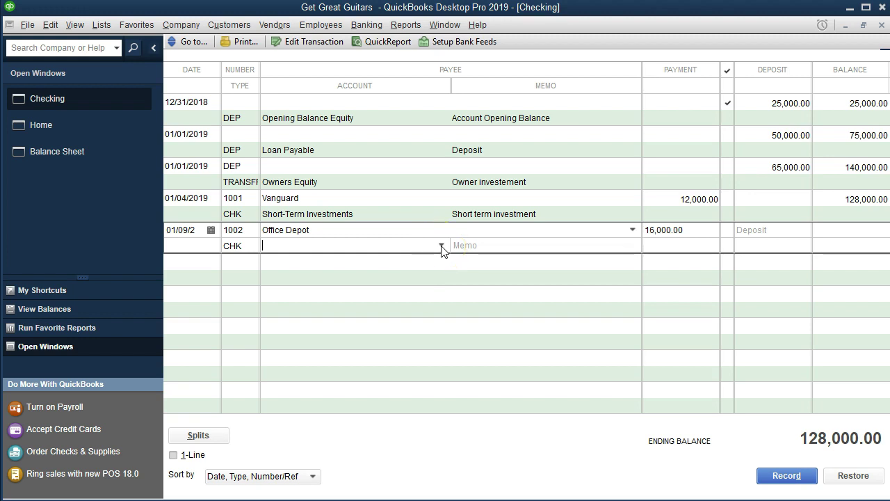
{"action": "left_click", "coordinate": [440, 245]}
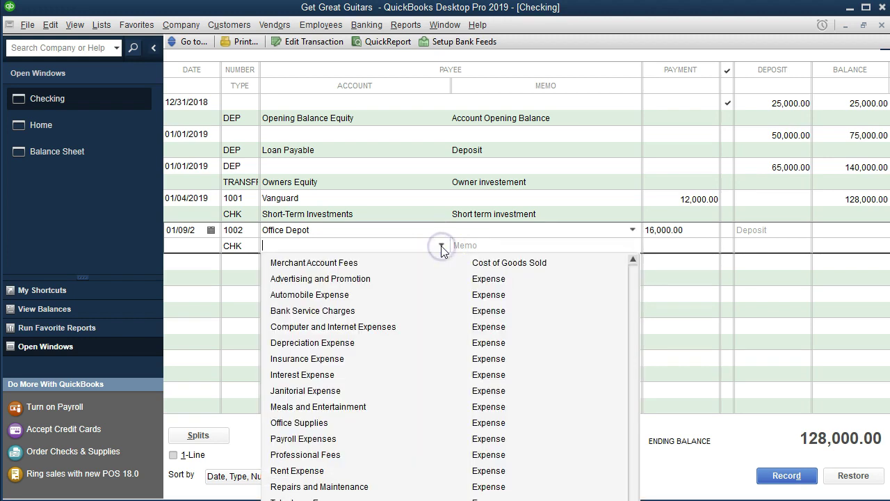
{"action": "scroll", "coordinate": [451, 368], "scroll_direction": "up", "scroll_amount": 5}
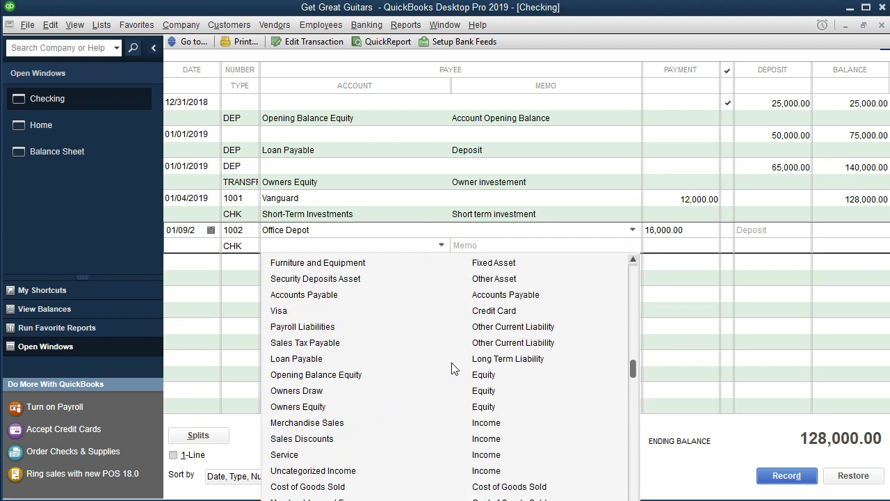
{"action": "scroll", "coordinate": [452, 367], "scroll_direction": "up", "scroll_amount": 2}
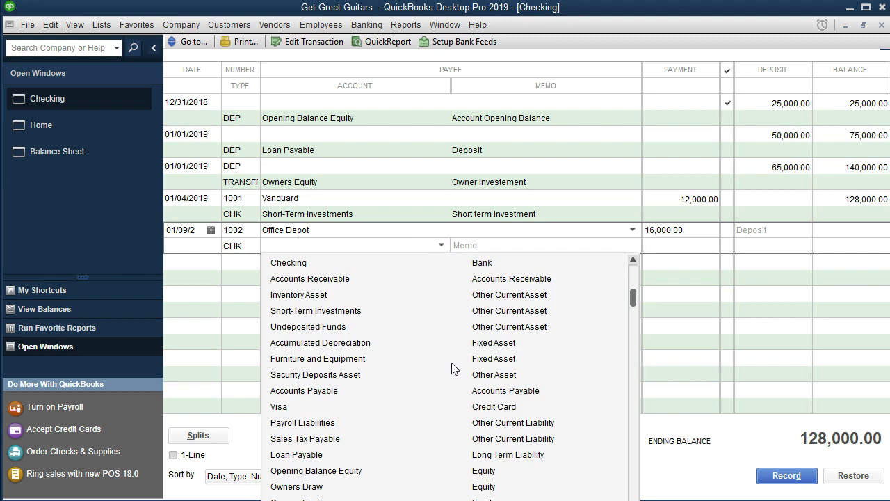
{"action": "left_click", "coordinate": [425, 313]}
{"action": "scroll", "coordinate": [426, 317], "scroll_direction": "up", "scroll_amount": 1}
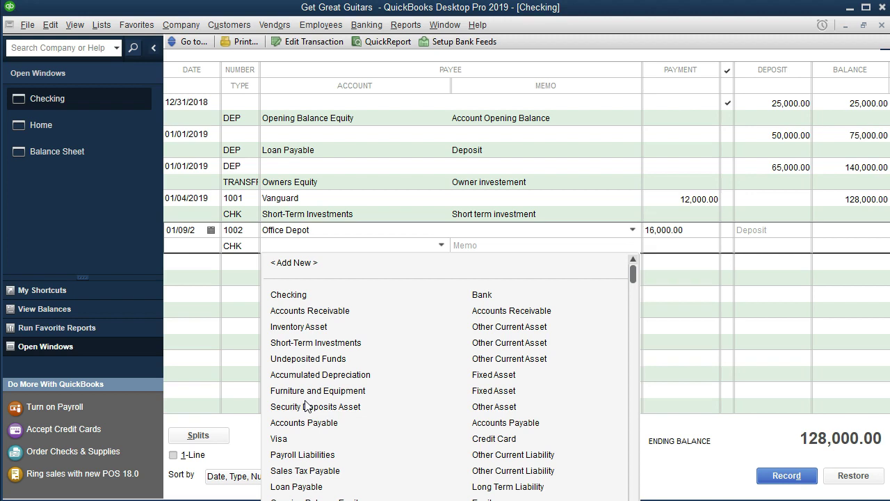
{"action": "left_click", "coordinate": [378, 392]}
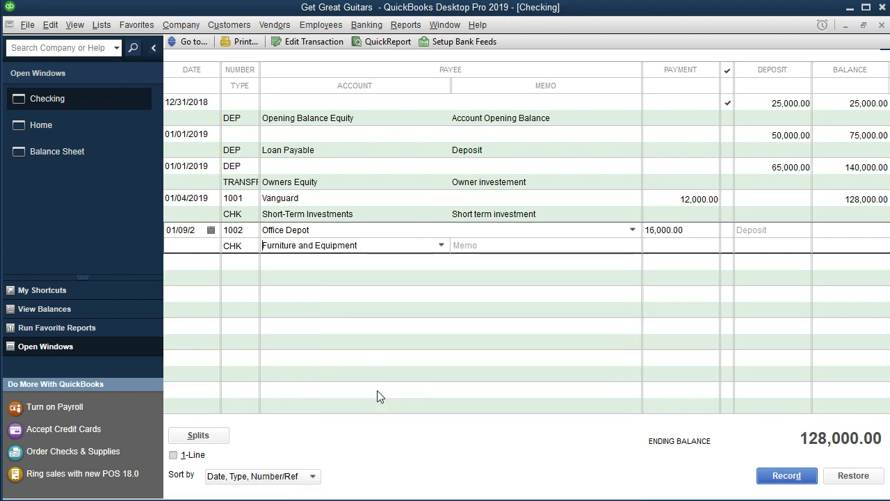
Enter the memo "Purchase furniture and Equipment" and record the Office Depot transaction in the register
{"action": "key", "text": "Tab"}
{"action": "type", "text": "Purchase furniture and Equipment"}
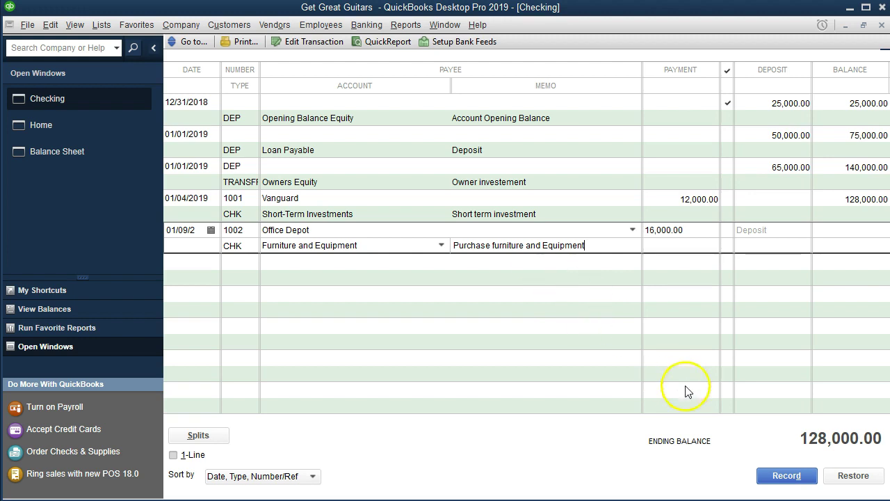
{"action": "left_click", "coordinate": [766, 485]}
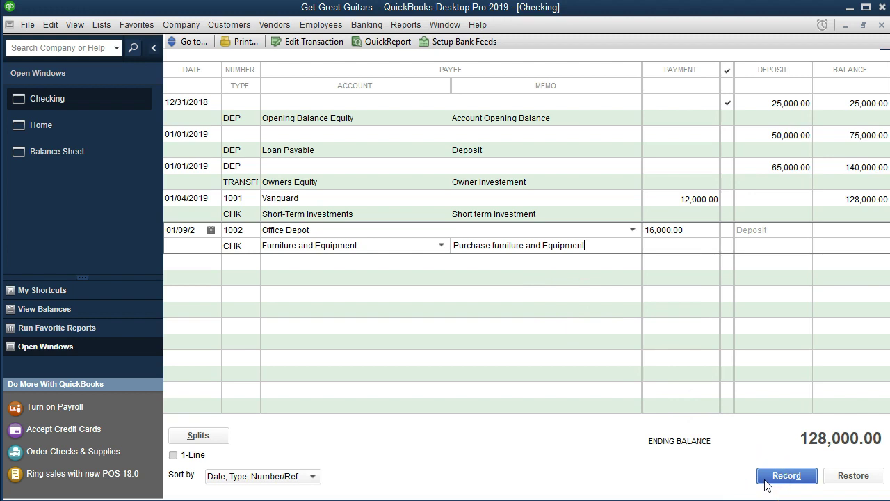
{"action": "left_click", "coordinate": [765, 485]}
{"action": "left_click", "coordinate": [707, 264]}
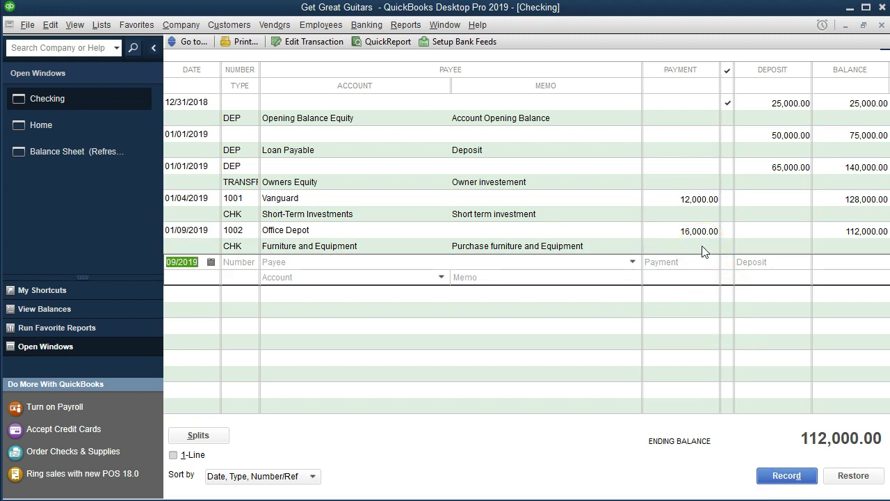
Switch to the Balance Sheet, drill into the Checking balance and list its transactions from 01/01/2019
{"action": "left_click", "coordinate": [860, 248]}
{"action": "left_click", "coordinate": [396, 268]}
{"action": "left_click", "coordinate": [41, 157]}
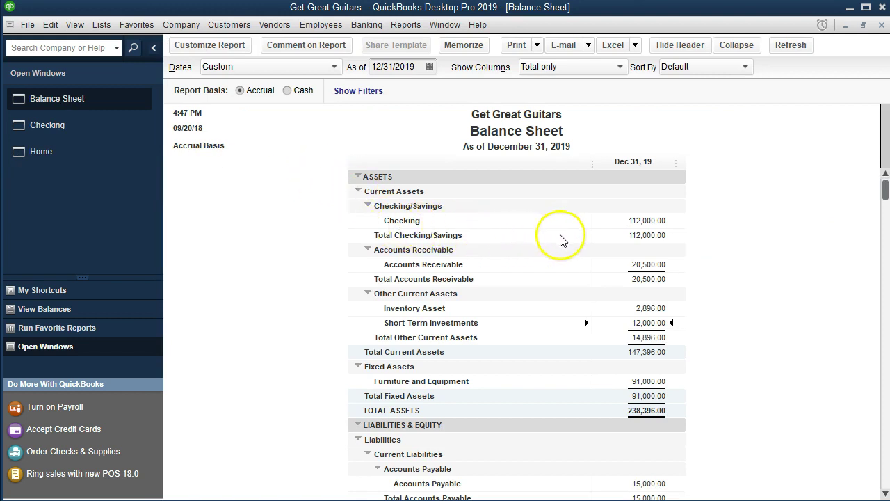
{"action": "left_click", "coordinate": [616, 221]}
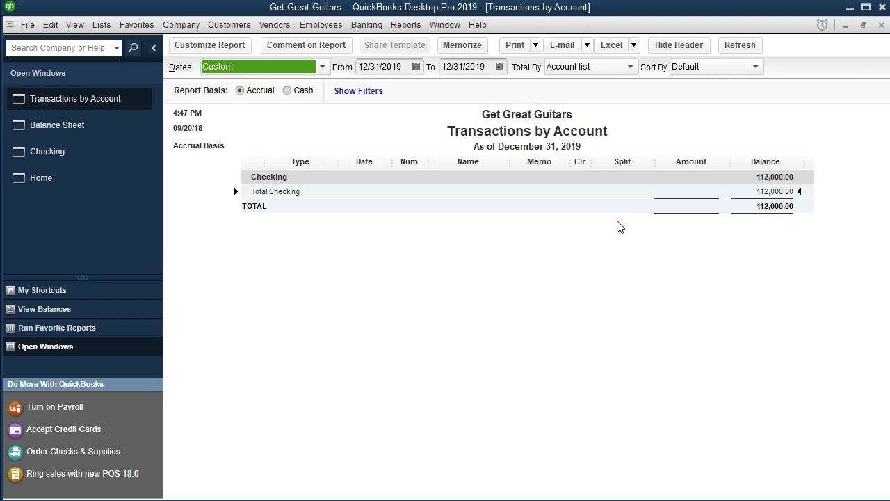
{"action": "type", "text": "0"}
{"action": "type", "text": "19"}
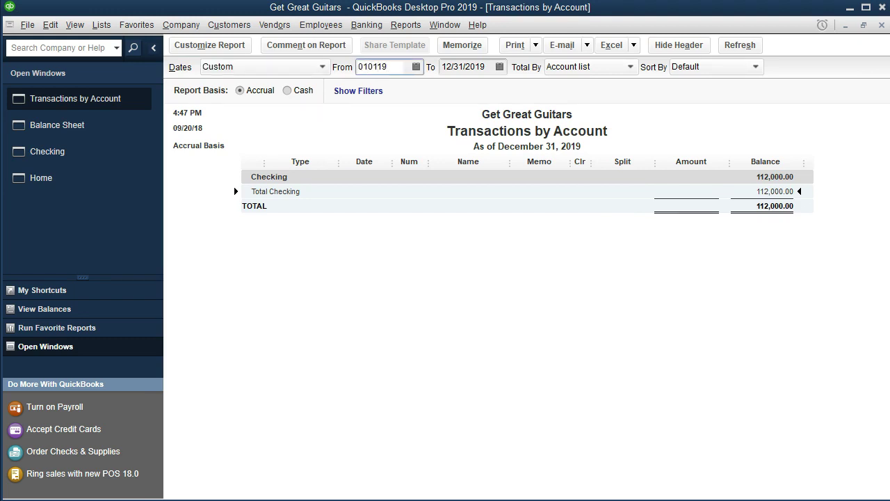
{"action": "key", "text": "Tab"}
{"action": "left_click", "coordinate": [548, 291]}
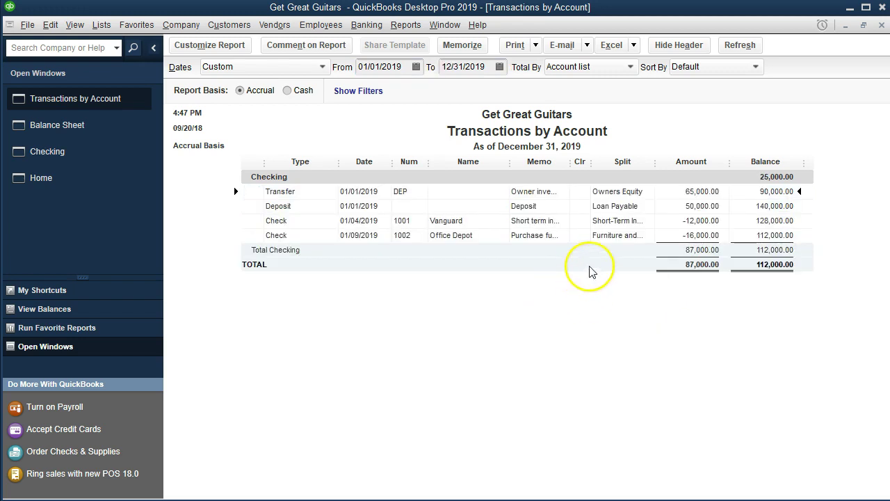
View the Office Depot check behind the Checking balance, then close it and return to the Balance Sheet
{"action": "left_click", "coordinate": [688, 235]}
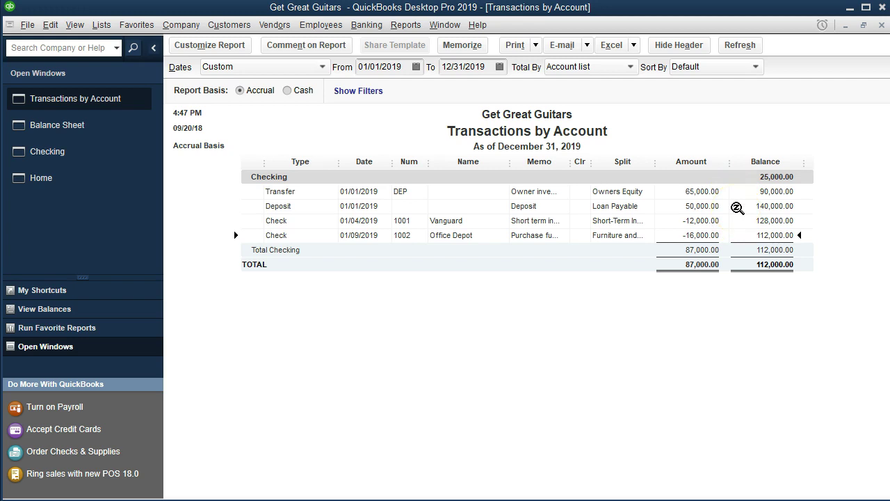
{"action": "double_click", "coordinate": [670, 237]}
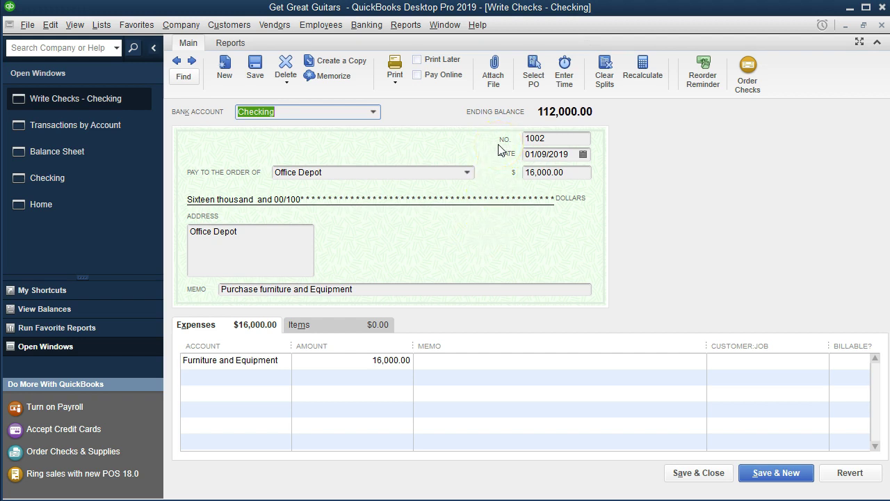
{"action": "left_click", "coordinate": [881, 25]}
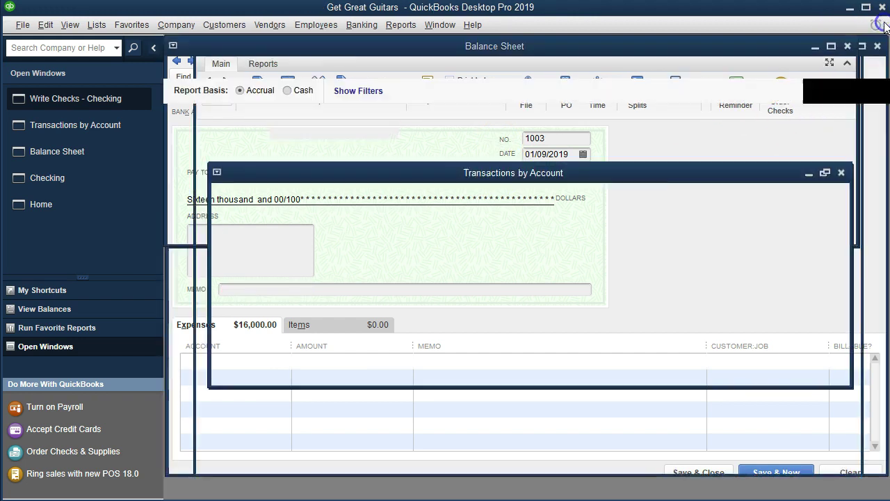
{"action": "left_click", "coordinate": [882, 25]}
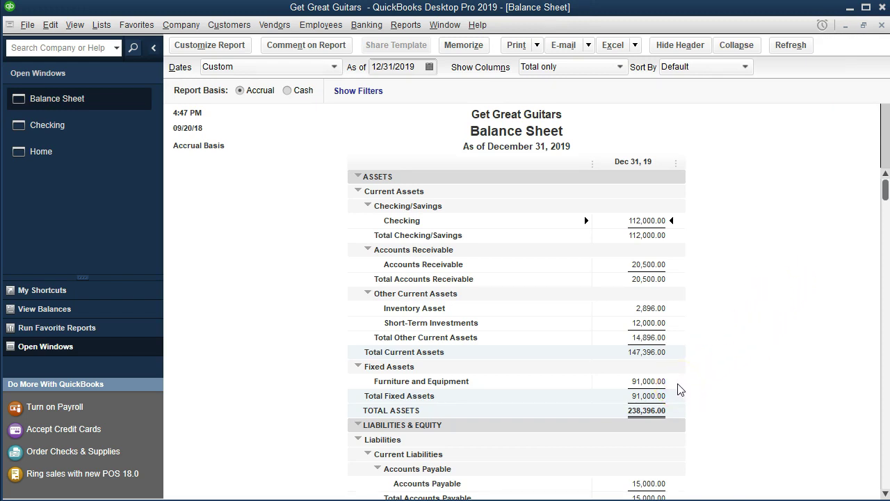
Drill into the Furniture and Equipment balance and list its transactions from 01/01/2019
{"action": "left_click", "coordinate": [613, 381]}
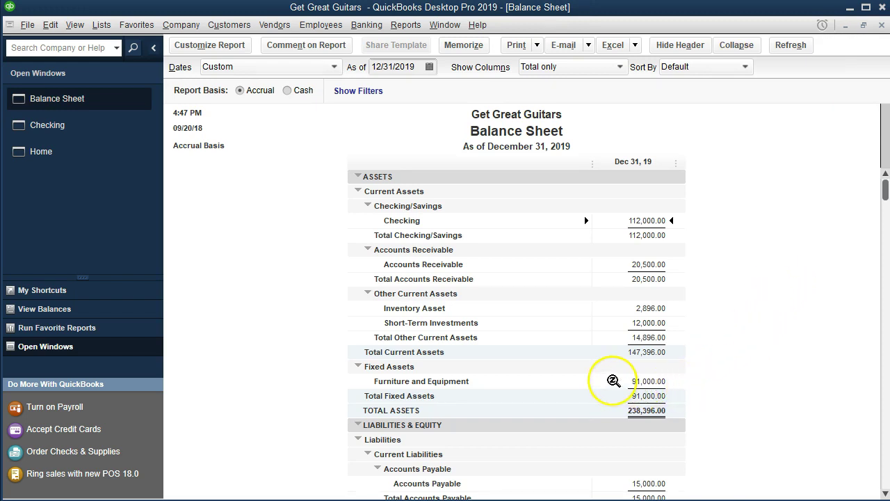
{"action": "double_click", "coordinate": [613, 381]}
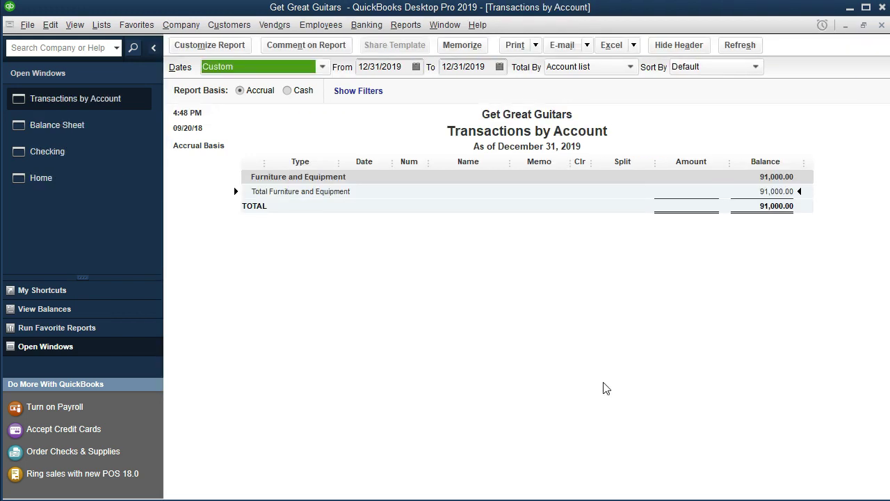
{"action": "key", "text": "Tab"}
{"action": "type", "text": "01/01/19"}
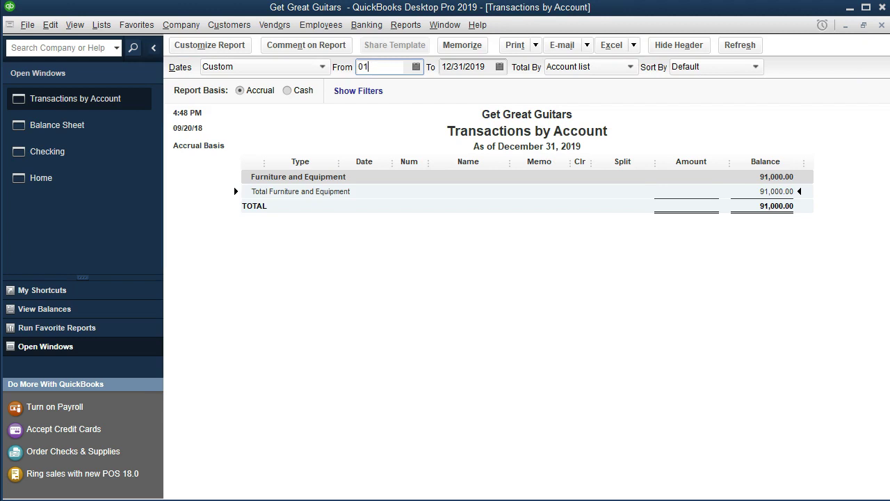
{"action": "key", "text": "Tab"}
{"action": "left_click", "coordinate": [604, 370]}
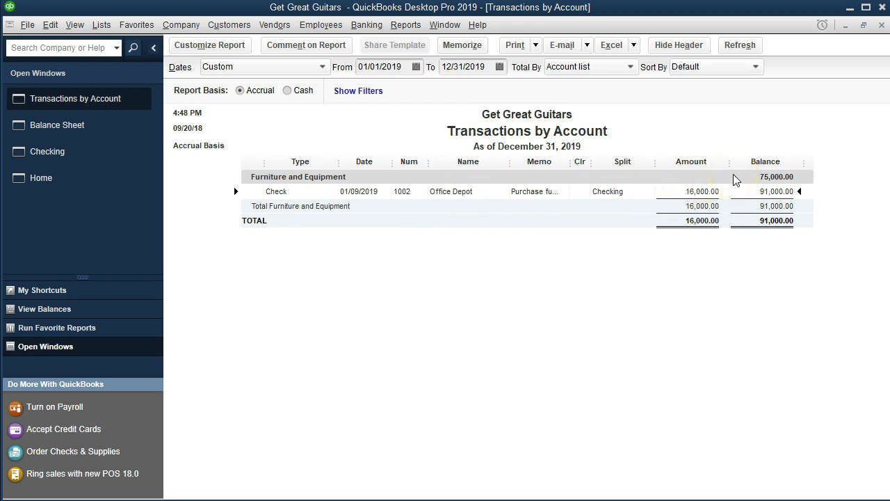
View the Office Depot check behind the Furniture and Equipment balance, then close it and the transaction report
{"action": "double_click", "coordinate": [668, 194]}
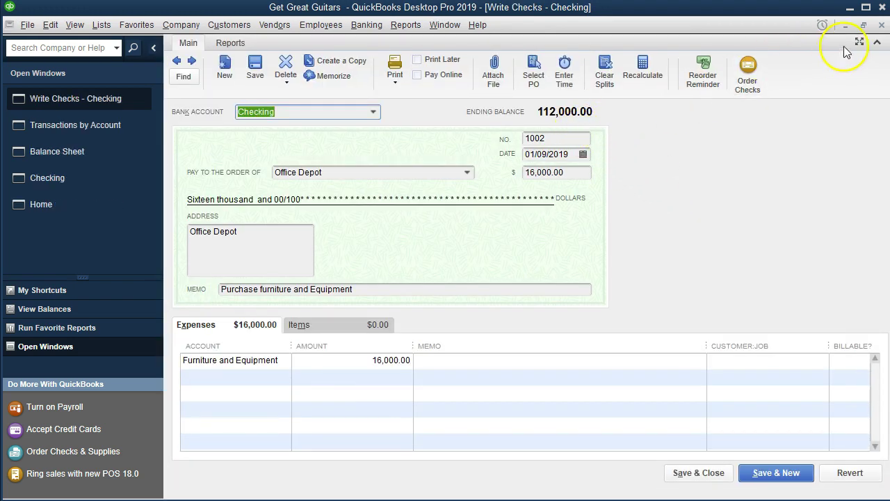
{"action": "left_click", "coordinate": [882, 25]}
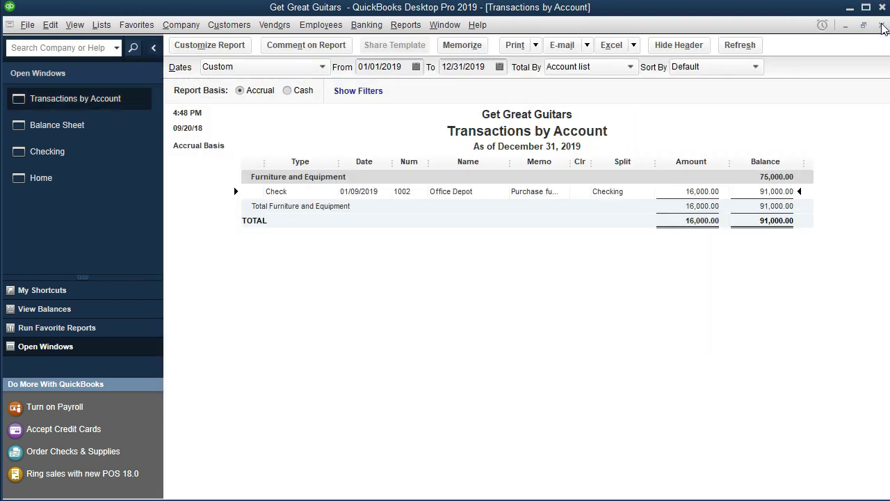
{"action": "left_click", "coordinate": [881, 25]}
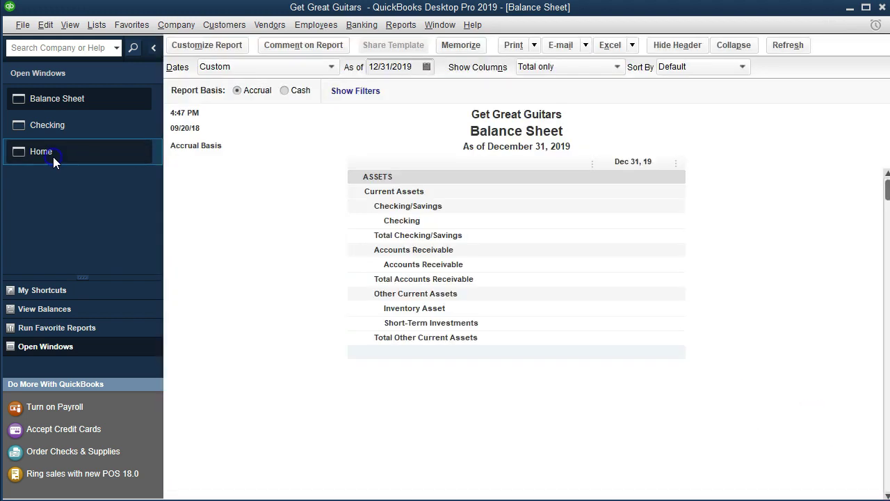
Return to the home page and open a blank Checking check, switching its Print Later option on and back off
{"action": "left_click", "coordinate": [91, 182]}
{"action": "left_click", "coordinate": [253, 250]}
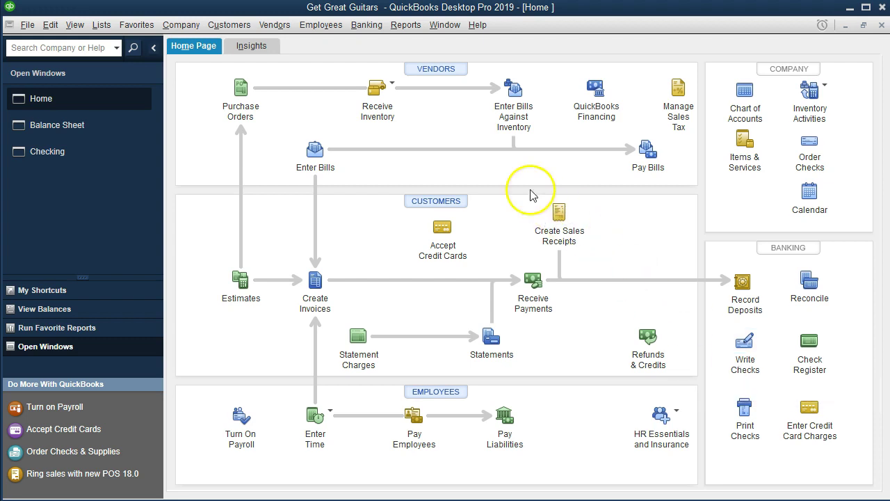
{"action": "left_click", "coordinate": [368, 25]}
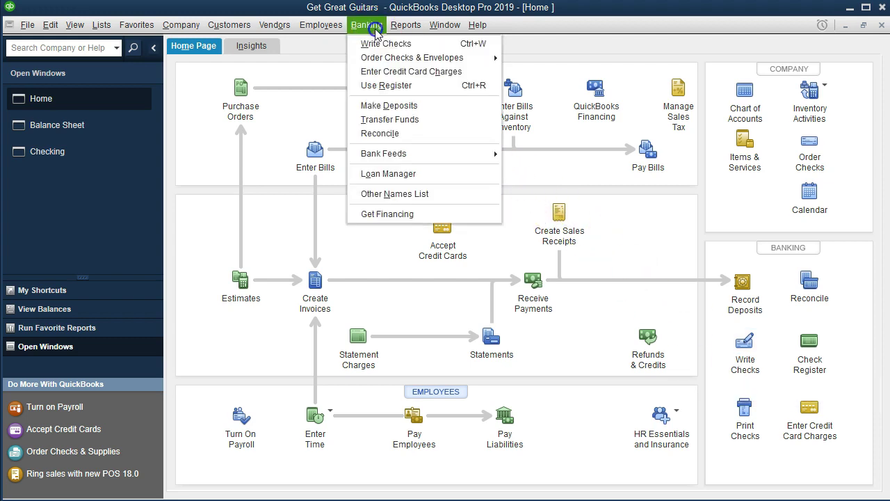
{"action": "left_click", "coordinate": [434, 47]}
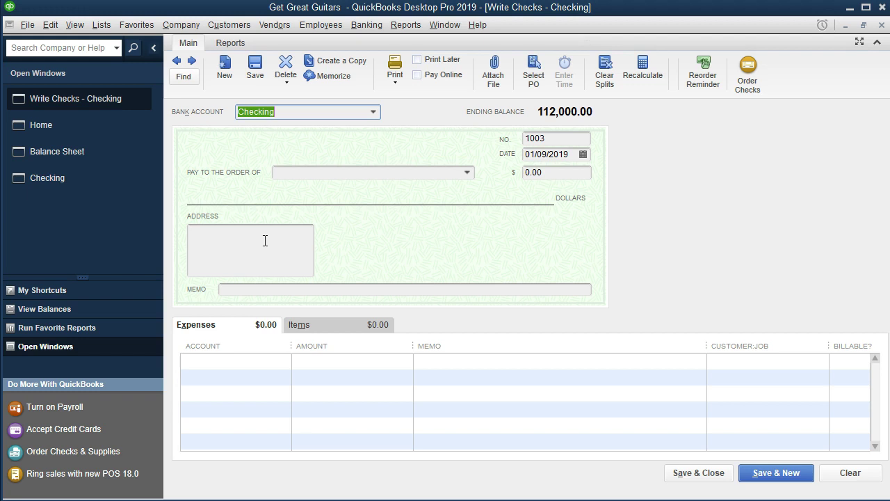
{"action": "left_click", "coordinate": [417, 64]}
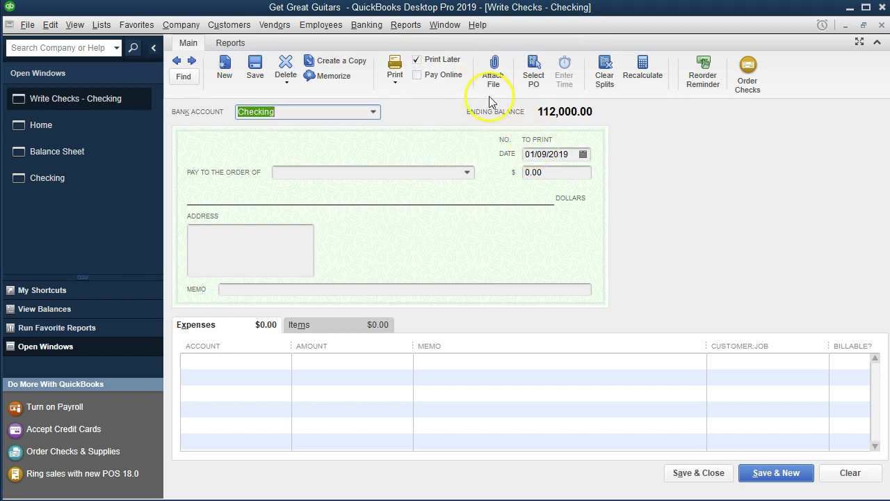
{"action": "left_click", "coordinate": [417, 60]}
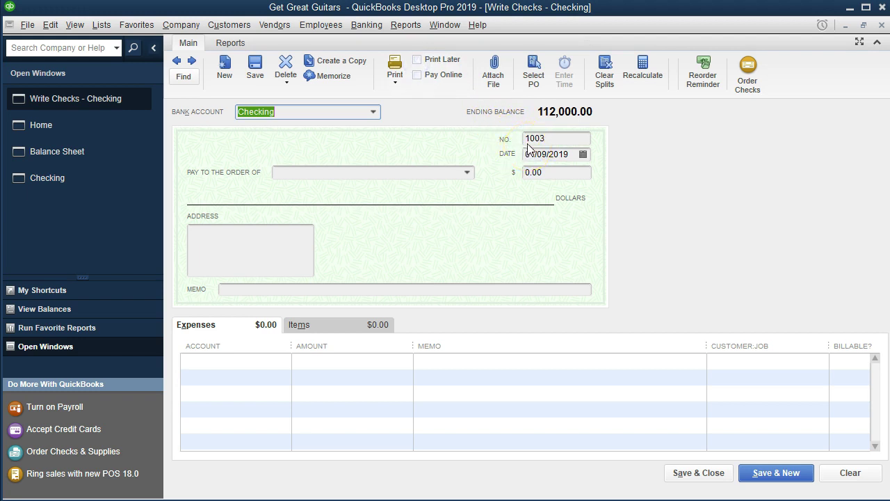
Switch the check's Print Later option on and back off, and date the check 01/11/2019
{"action": "left_click", "coordinate": [418, 61]}
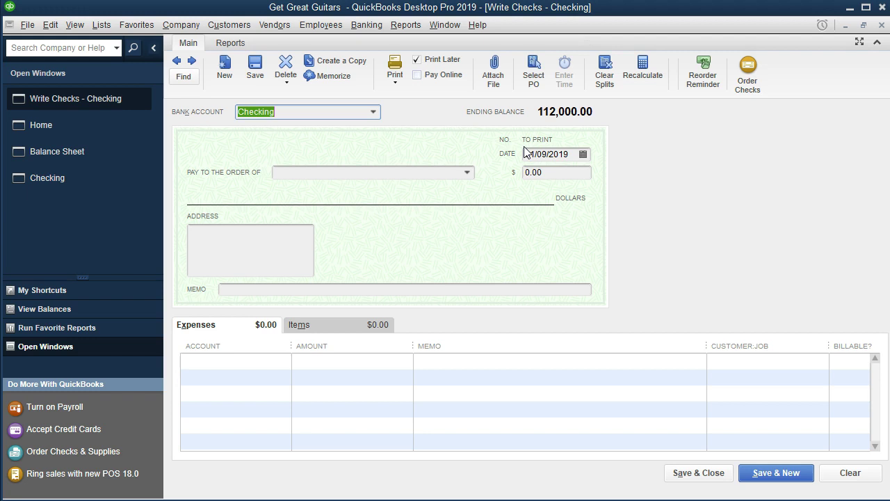
{"action": "left_click", "coordinate": [417, 61]}
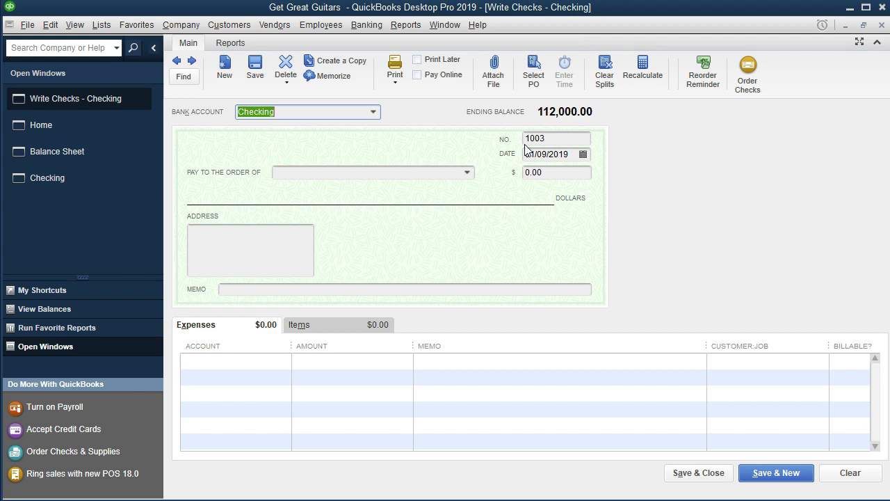
{"action": "key", "text": "Tab"}
{"action": "key", "text": "Tab"}
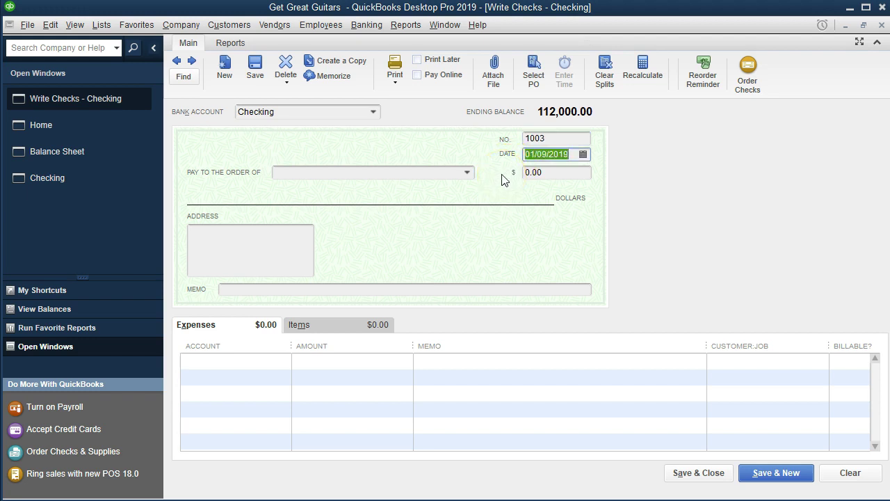
{"action": "key", "text": "plus"}
{"action": "key", "text": "Tab"}
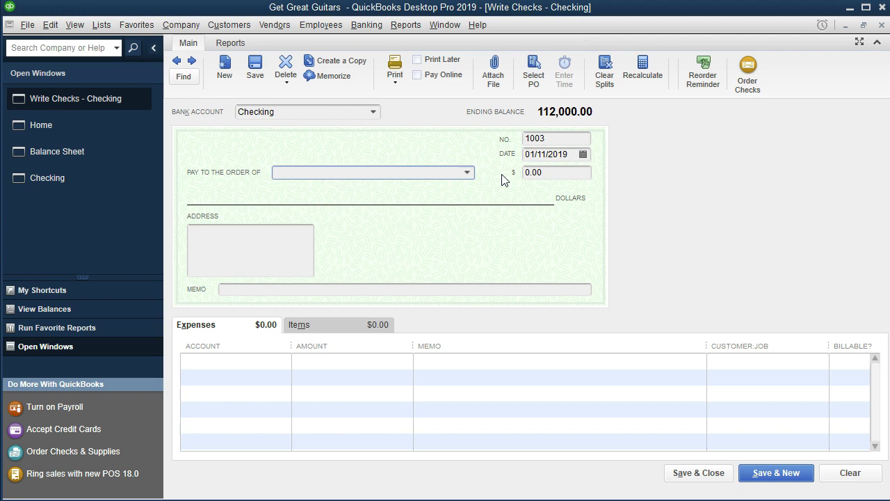
Enter Amazon as the payee and quick-add it to the name list as a vendor
{"action": "type", "text": "Amazon"}
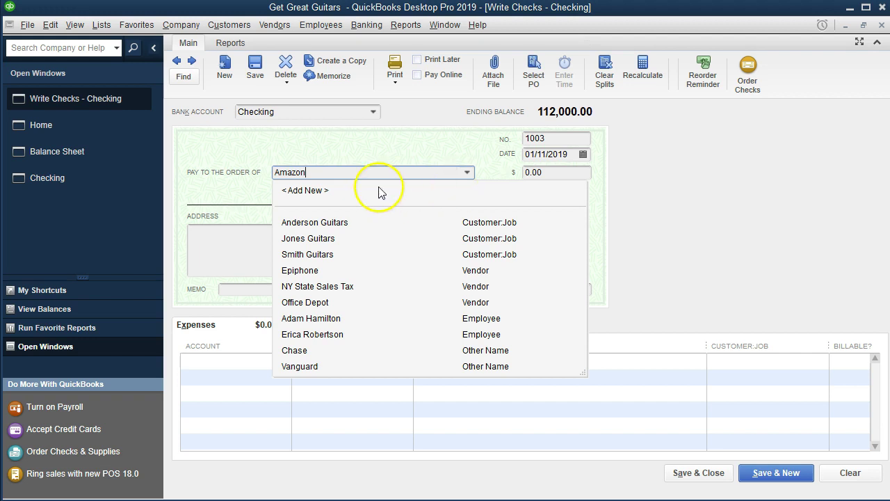
{"action": "left_click", "coordinate": [360, 160]}
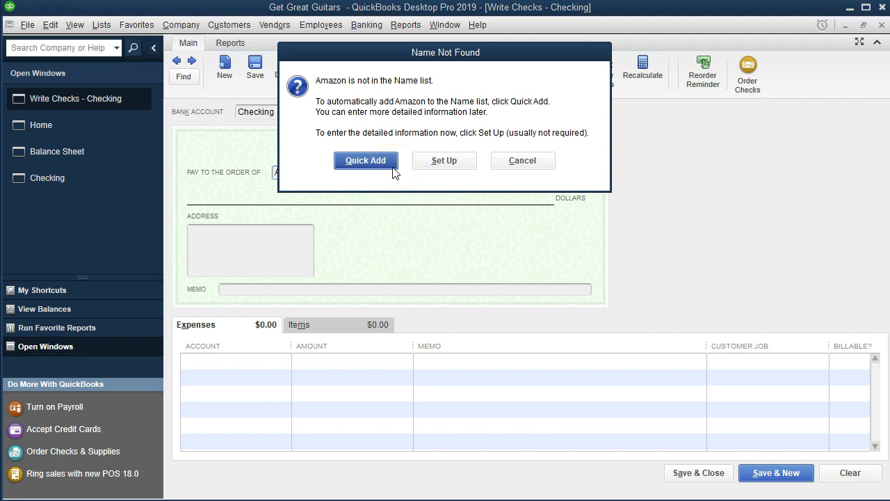
{"action": "left_click", "coordinate": [366, 161]}
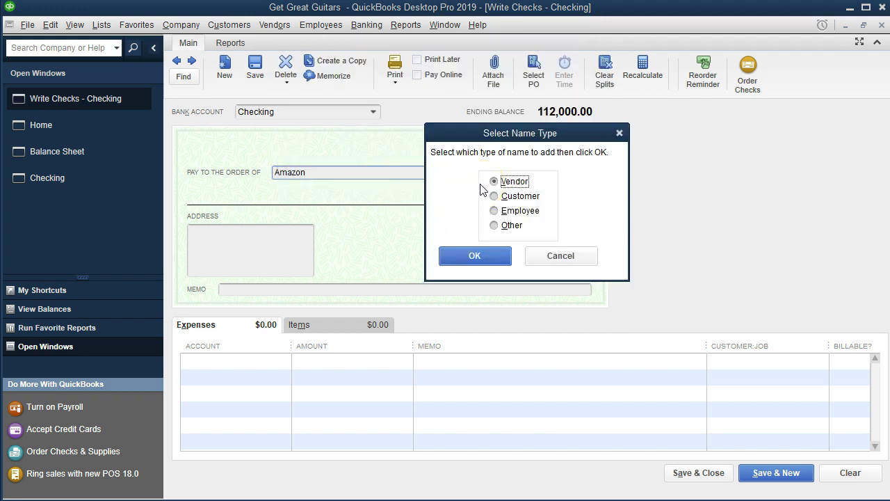
{"action": "left_click", "coordinate": [447, 262]}
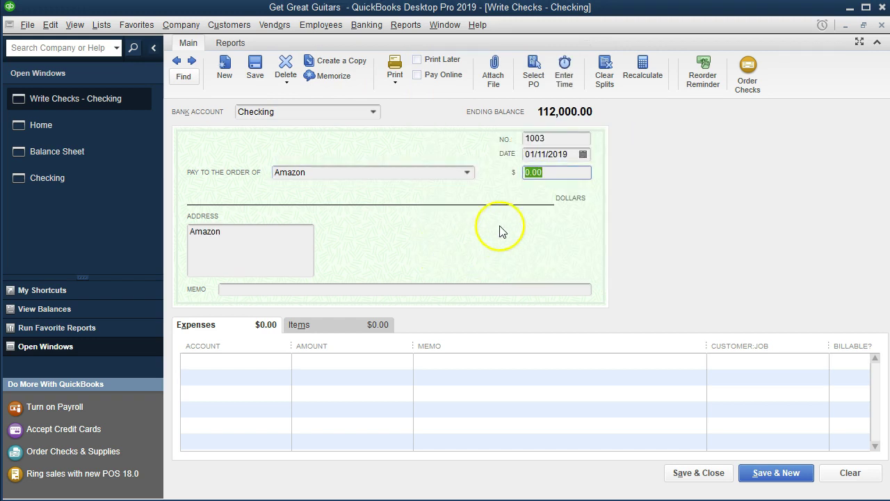
Set the Amazon check's amount to 7,000.00
{"action": "type", "text": "7000"}
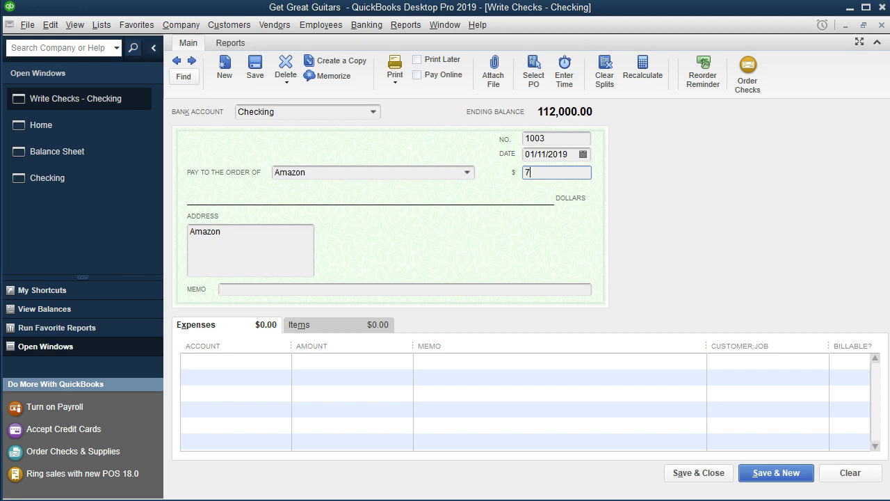
{"action": "key", "text": "Tab"}
{"action": "key", "text": "Tab"}
{"action": "key", "text": "Tab"}
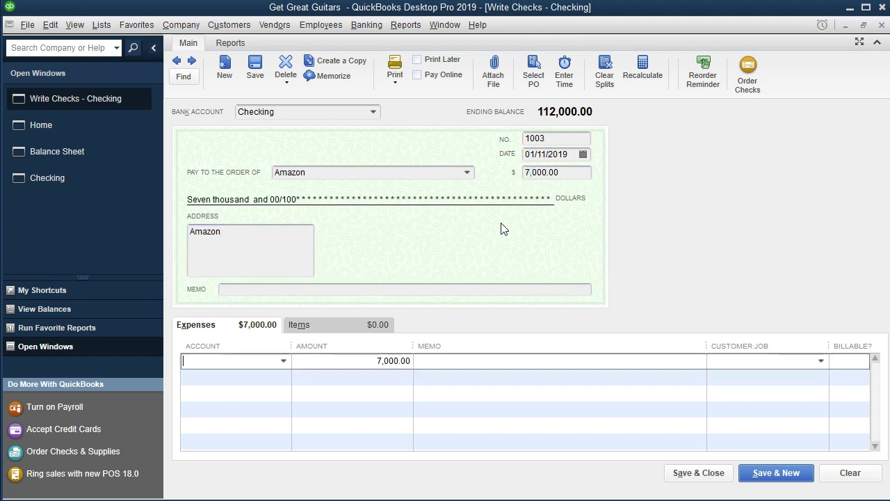
{"action": "left_click", "coordinate": [504, 228]}
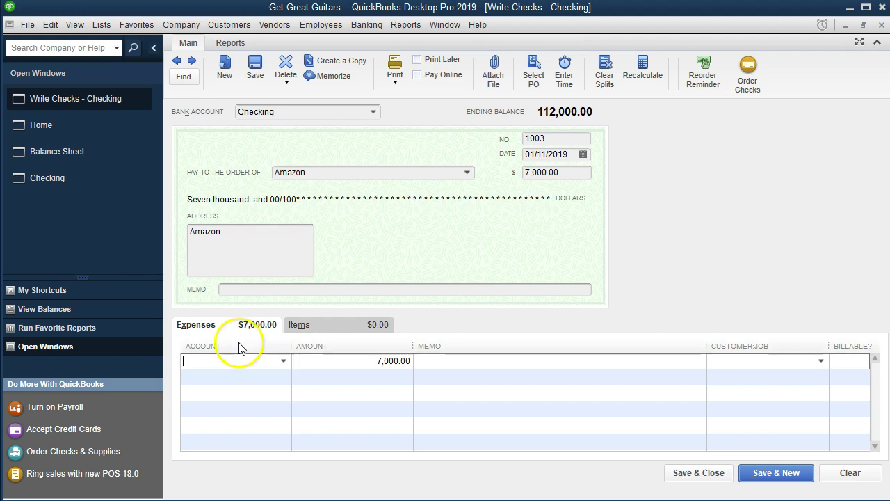
Assign the expense to Furniture and Equipment with the memo "Purchase furniture and equipment", and save and close the check
{"action": "left_click", "coordinate": [283, 361]}
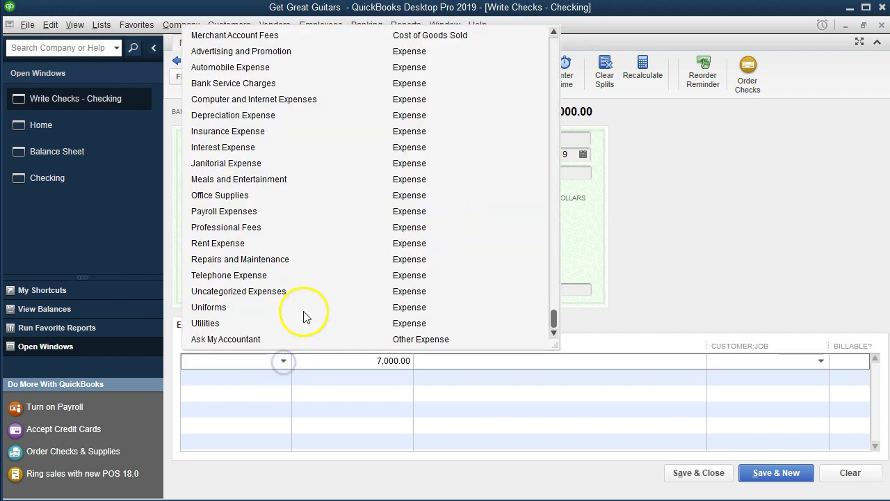
{"action": "scroll", "coordinate": [316, 304], "scroll_direction": "up", "scroll_amount": 8}
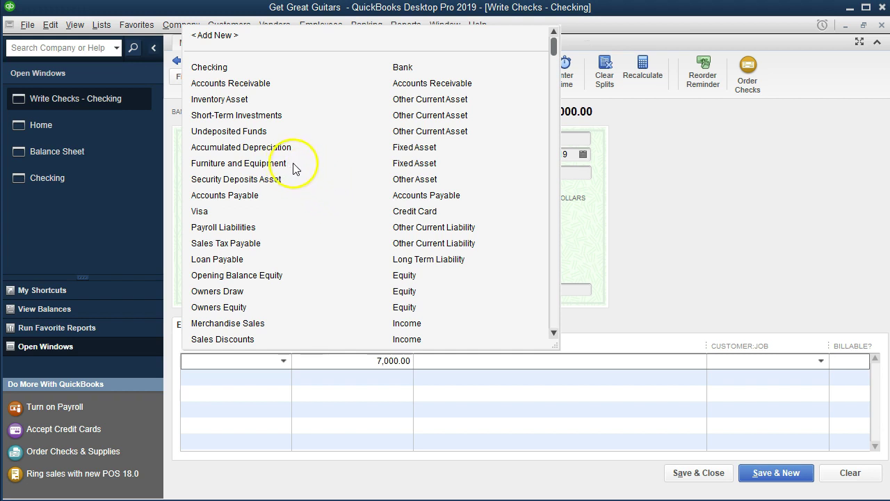
{"action": "left_click", "coordinate": [445, 167]}
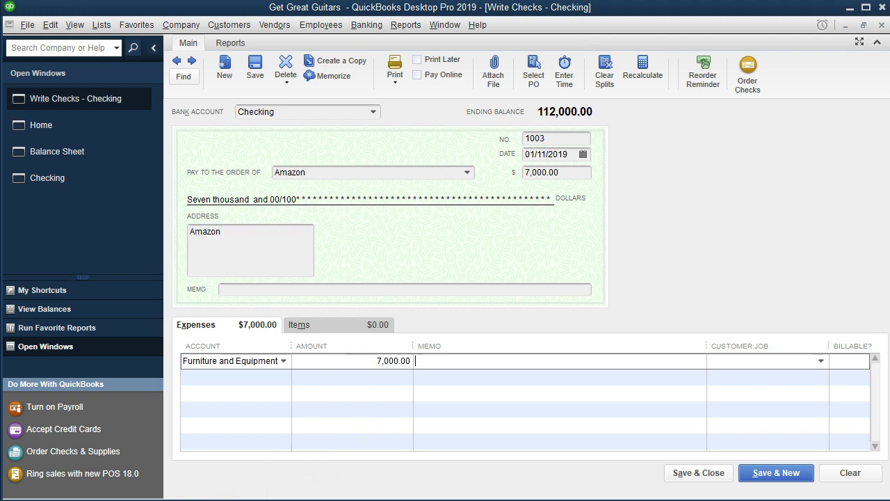
{"action": "left_click", "coordinate": [473, 361]}
{"action": "type", "text": "Purchase furniture and equipment"}
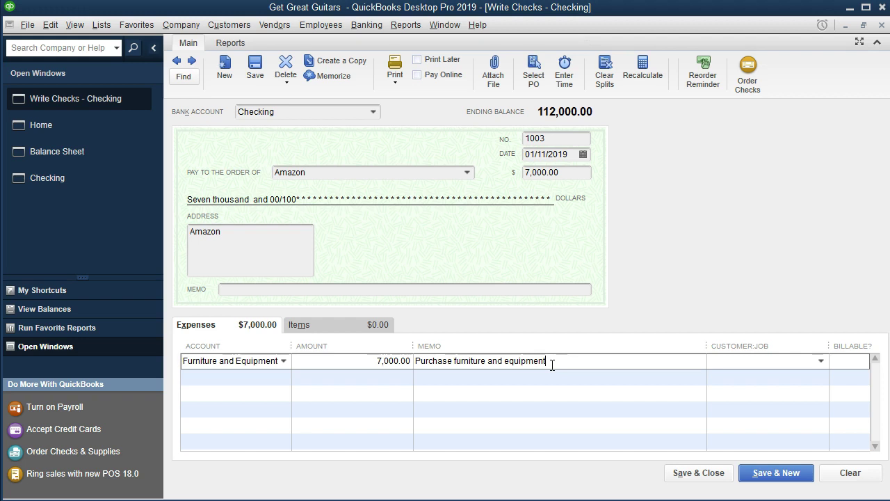
{"action": "left_click", "coordinate": [683, 479]}
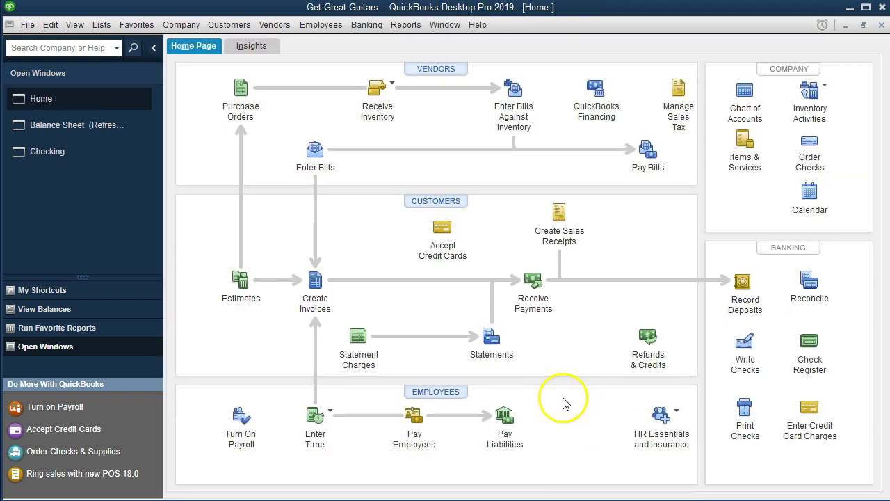
Return to the Balance Sheet, drill into the Checking balance and list its transactions from 01/01/2019
{"action": "left_click", "coordinate": [108, 126]}
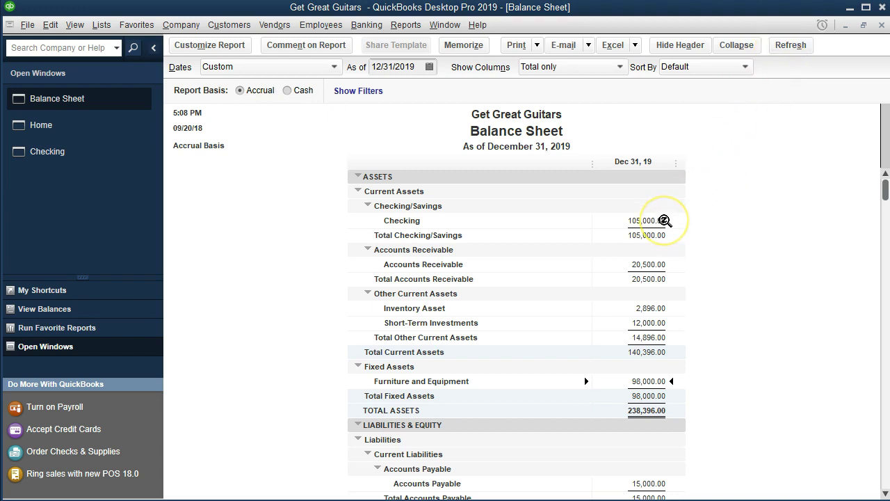
{"action": "double_click", "coordinate": [660, 220]}
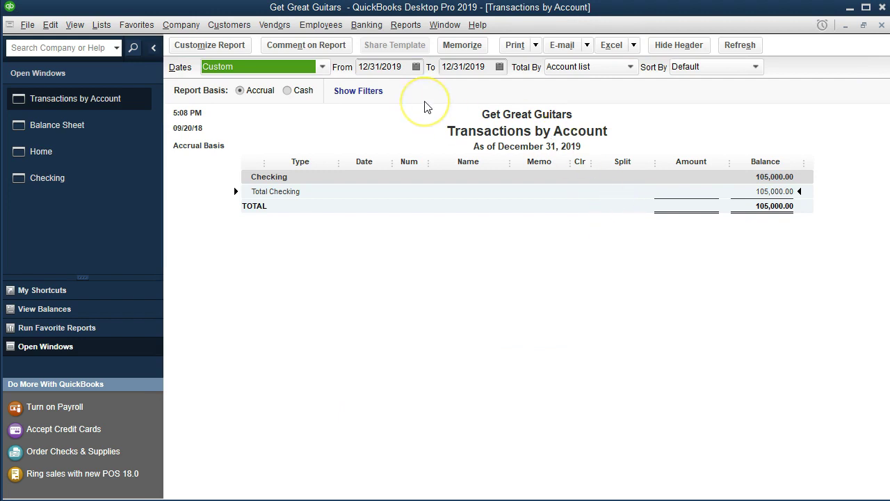
{"action": "key", "text": "Tab"}
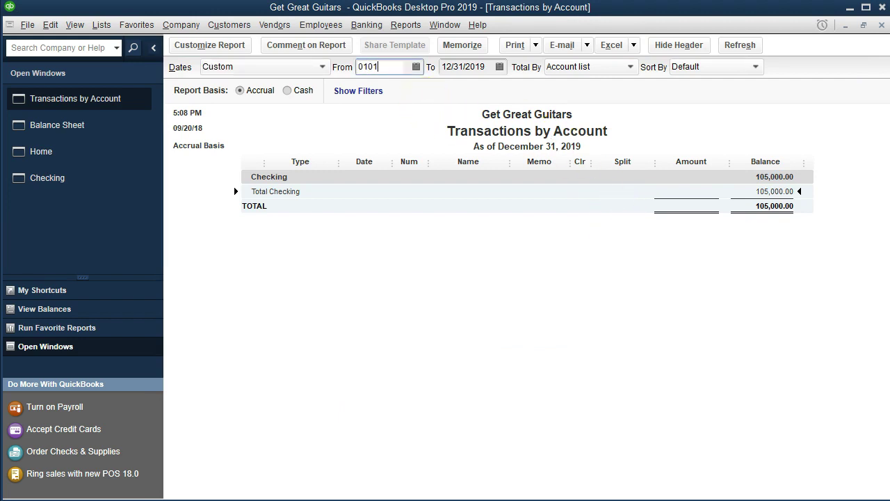
{"action": "key", "text": "Tab"}
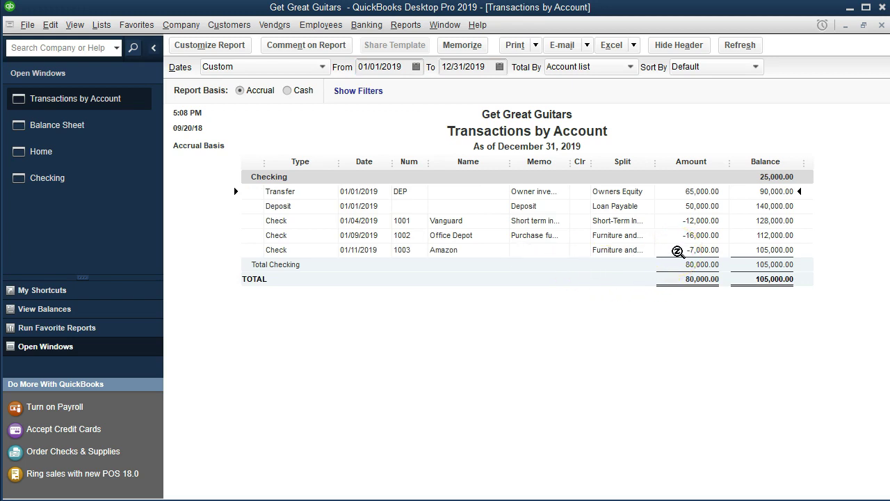
View the Amazon check behind the Checking balance, and close both it and the transaction report
{"action": "double_click", "coordinate": [671, 249]}
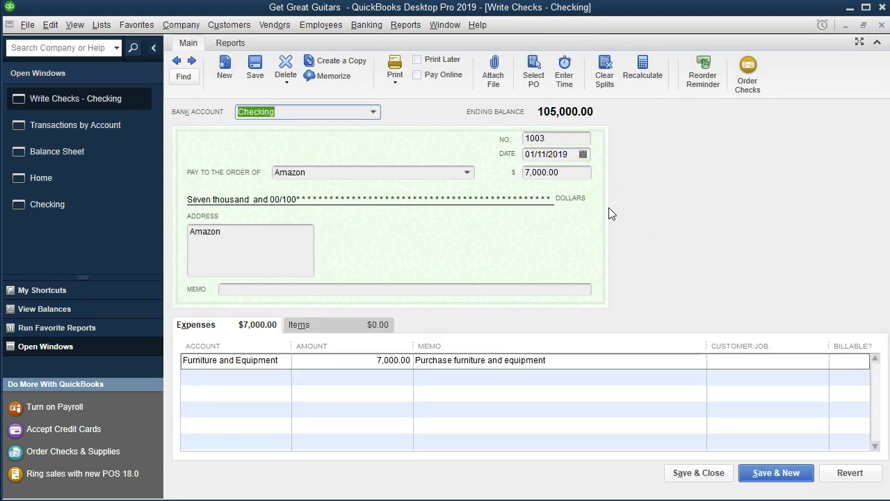
{"action": "left_click", "coordinate": [880, 25]}
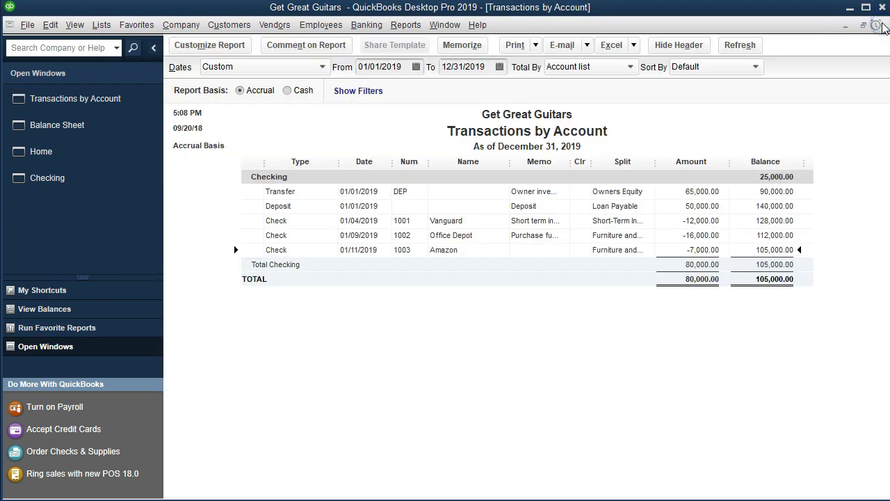
{"action": "left_click", "coordinate": [881, 26]}
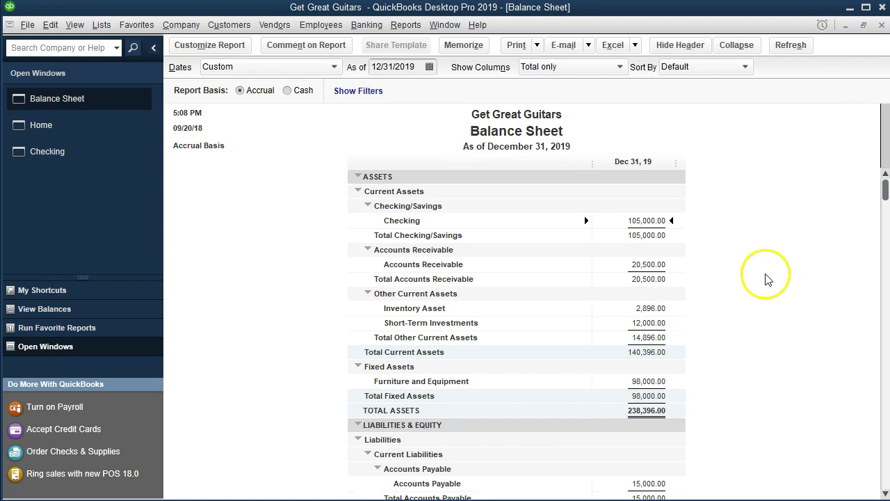
Drill into the Furniture and Equipment balance, list its transactions from 01/01/2019 and select the Amazon check
{"action": "left_click", "coordinate": [651, 384]}
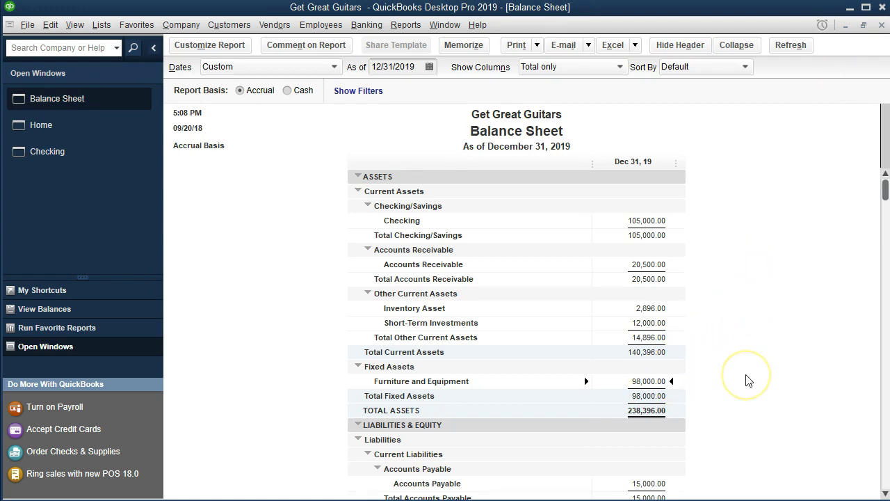
{"action": "double_click", "coordinate": [619, 383]}
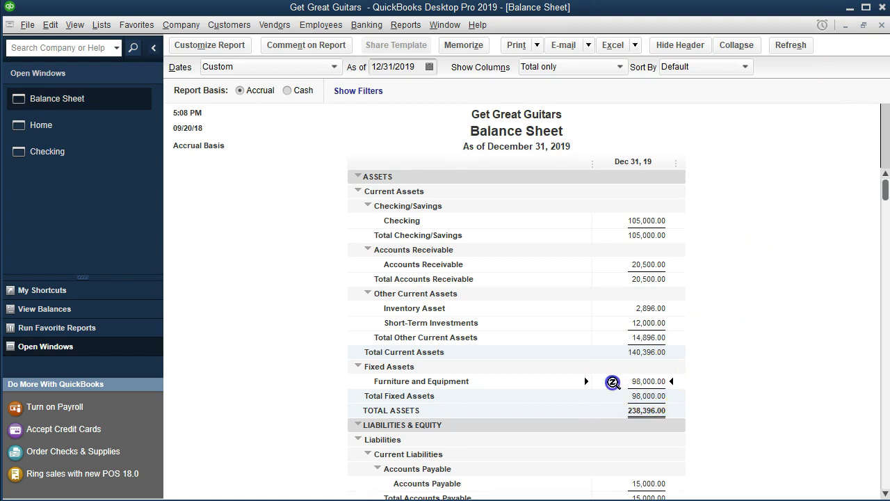
{"action": "key", "text": "Tab"}
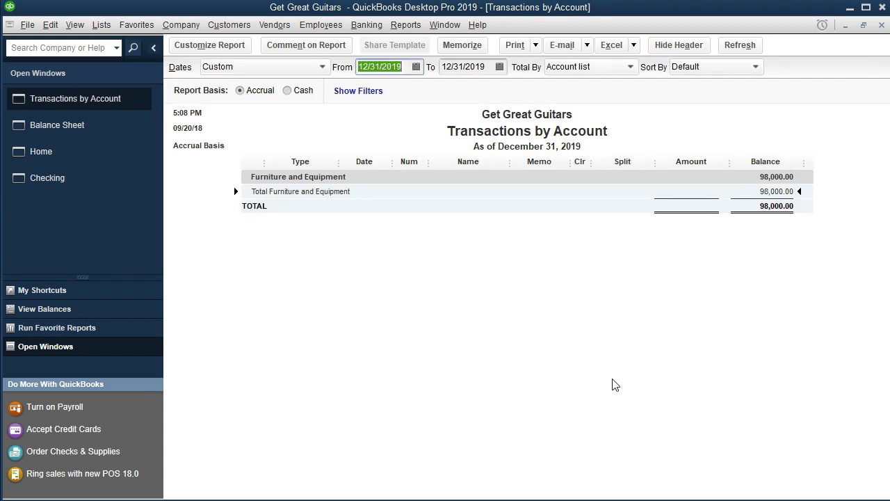
{"action": "type", "text": "01010"}
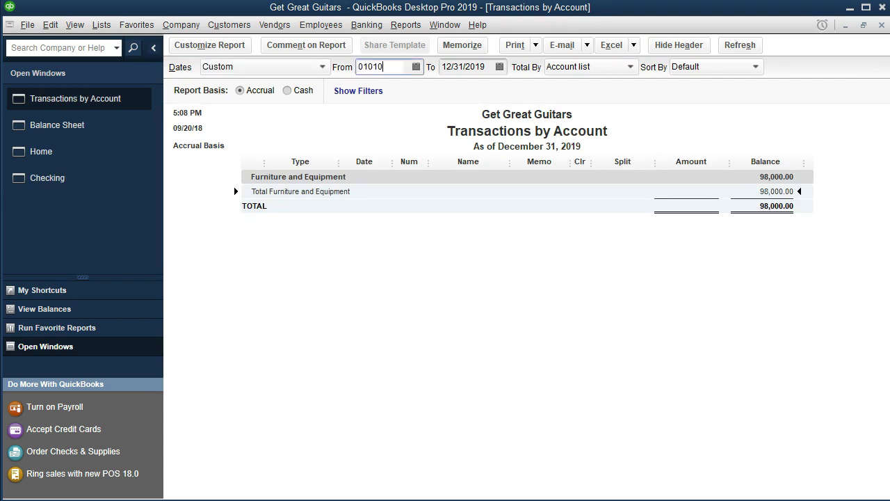
{"action": "type", "text": "19"}
{"action": "left_click", "coordinate": [581, 377]}
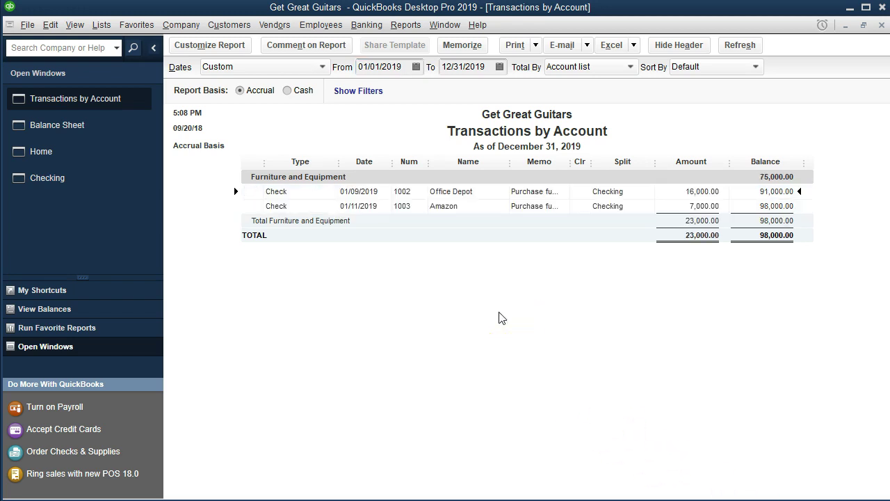
{"action": "left_click", "coordinate": [668, 203]}
{"action": "left_click", "coordinate": [674, 210]}
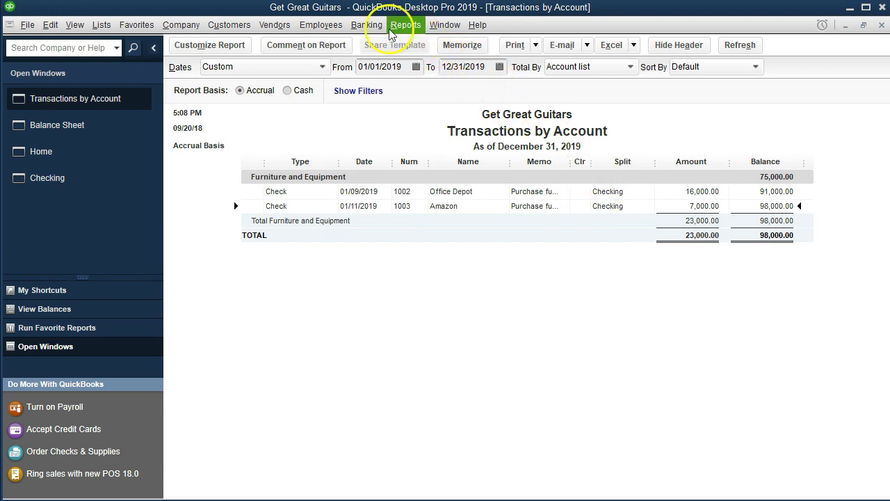
Open the Checking account register and open the Amazon check from its entry
{"action": "left_click", "coordinate": [366, 27]}
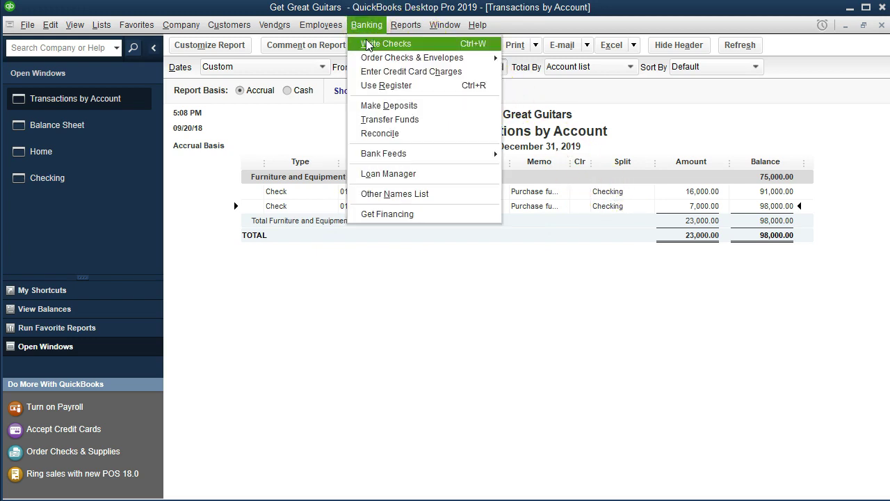
{"action": "left_click", "coordinate": [393, 85]}
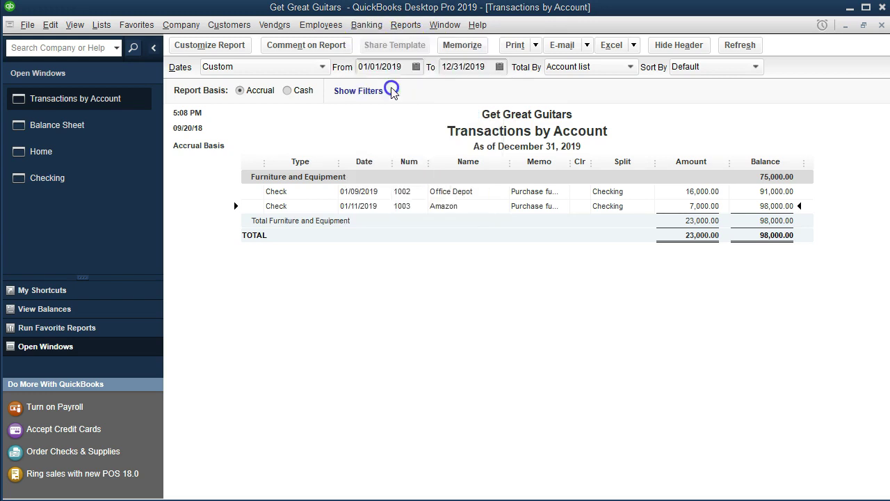
{"action": "left_click", "coordinate": [254, 127]}
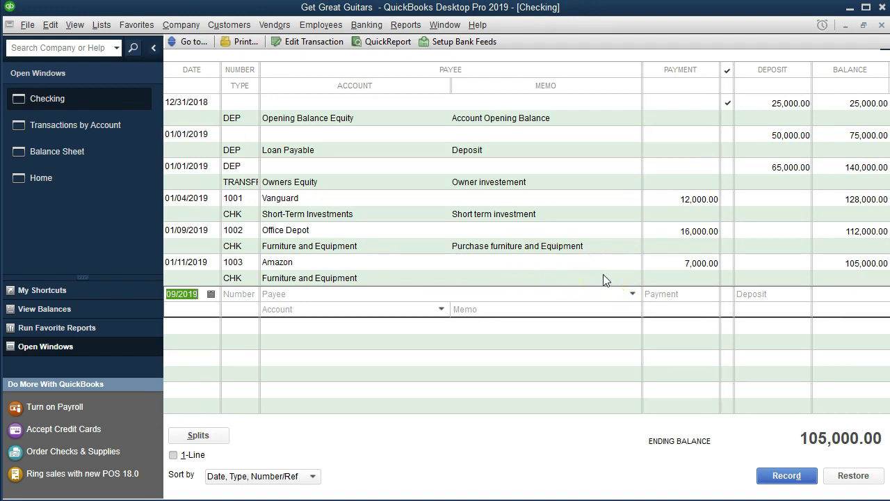
{"action": "double_click", "coordinate": [246, 278]}
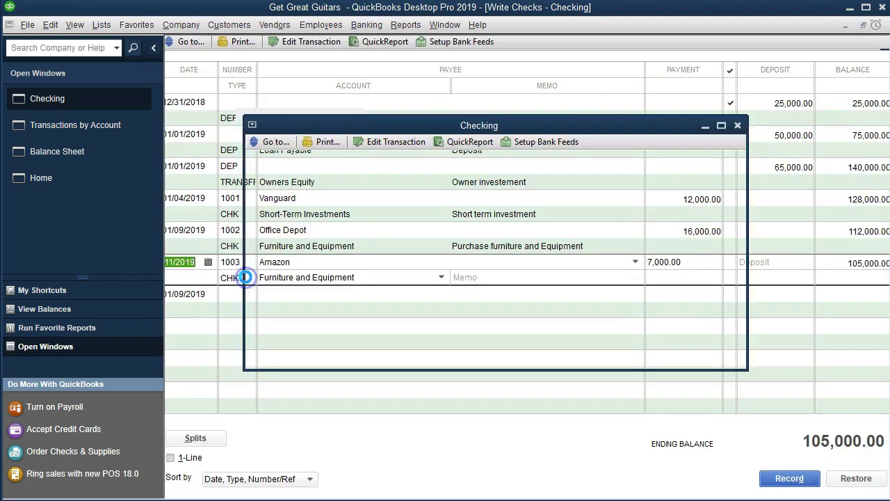